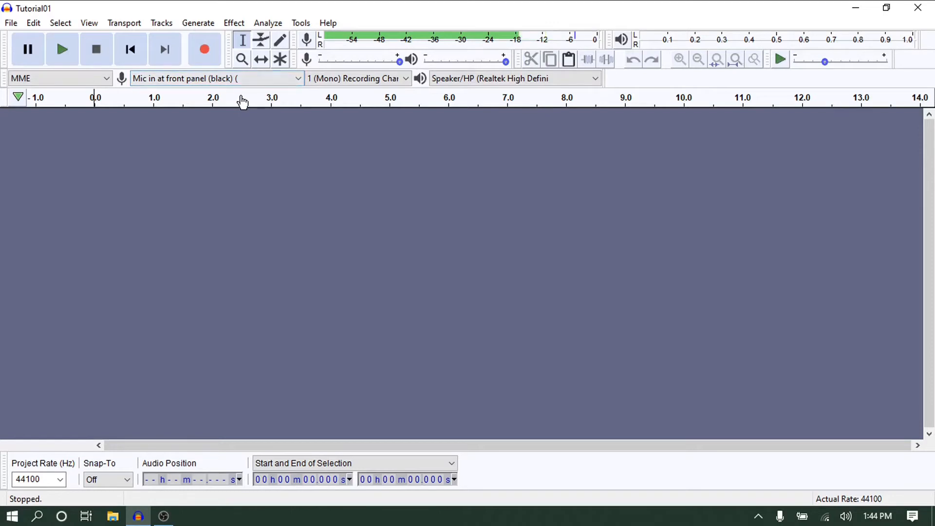
# Switch the recording channels to 2 (Stereo) and back to 1 (Mono).
pyautogui.click(406, 78)
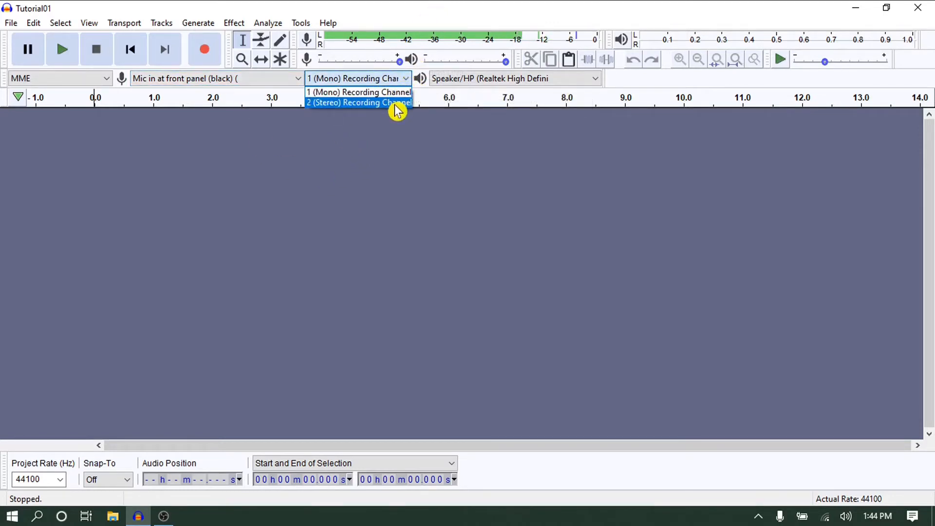
pyautogui.click(395, 103)
pyautogui.click(406, 80)
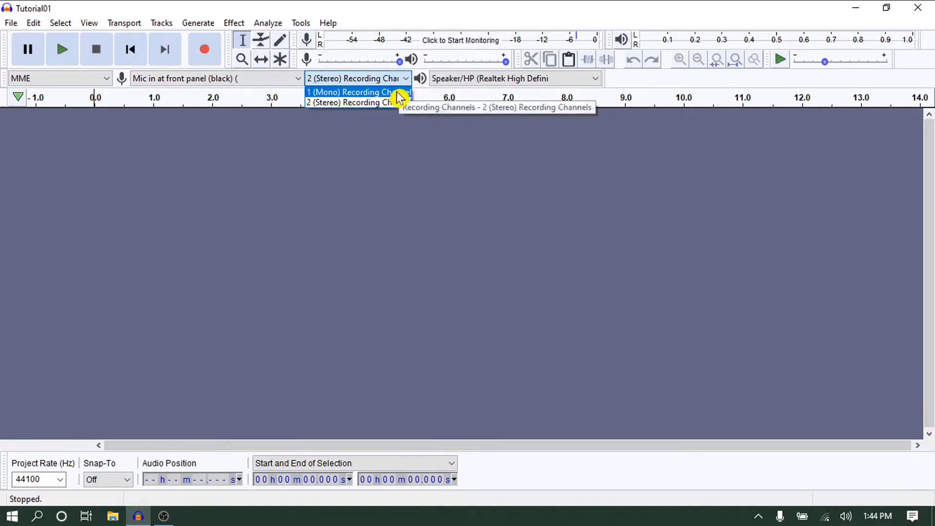
pyautogui.click(398, 93)
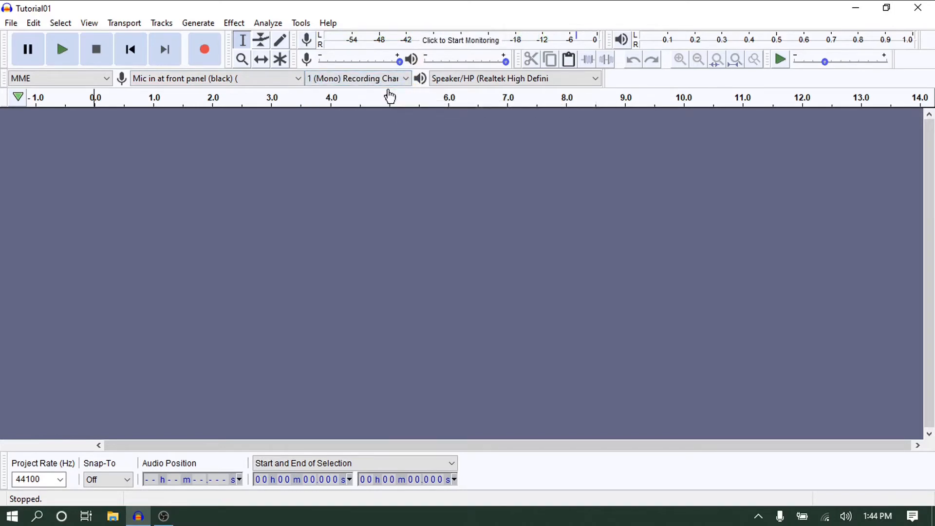
# Start monitoring the input level and record a mono microphone track about 49 seconds long.
pyautogui.click(455, 43)
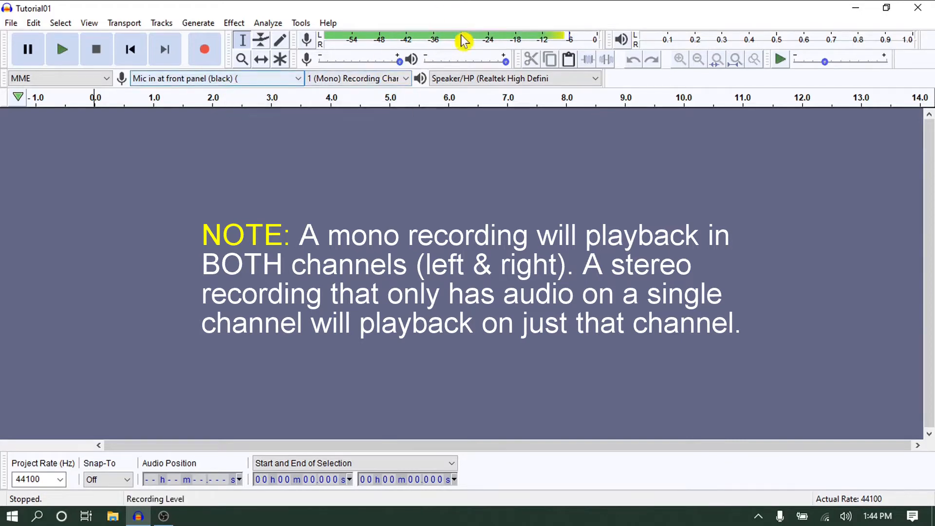
pyautogui.click(206, 56)
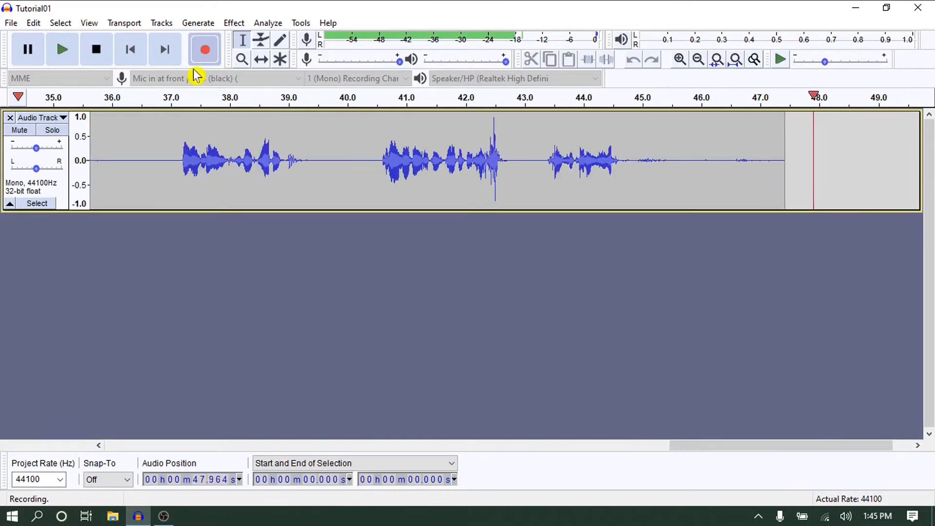
pyautogui.click(97, 63)
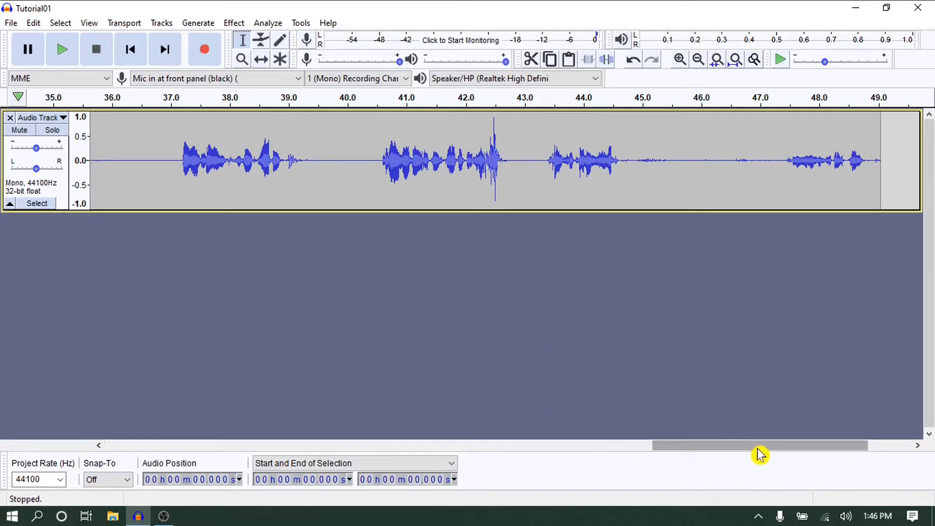
# Look through the recorded waveform to its end and return to the start of the track.
pyautogui.moveTo(779, 451); pyautogui.dragTo(171, 422)
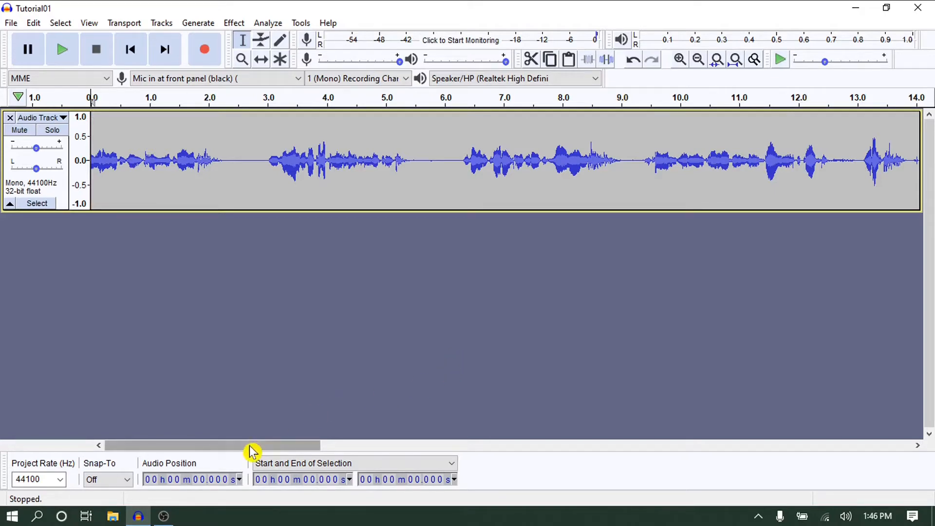
pyautogui.moveTo(252, 450); pyautogui.dragTo(872, 440)
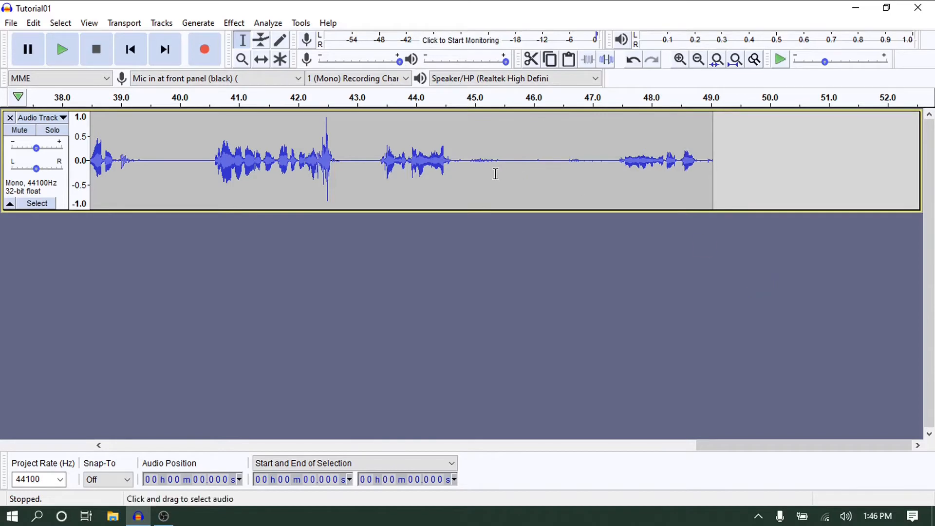
pyautogui.moveTo(801, 449); pyautogui.dragTo(109, 430)
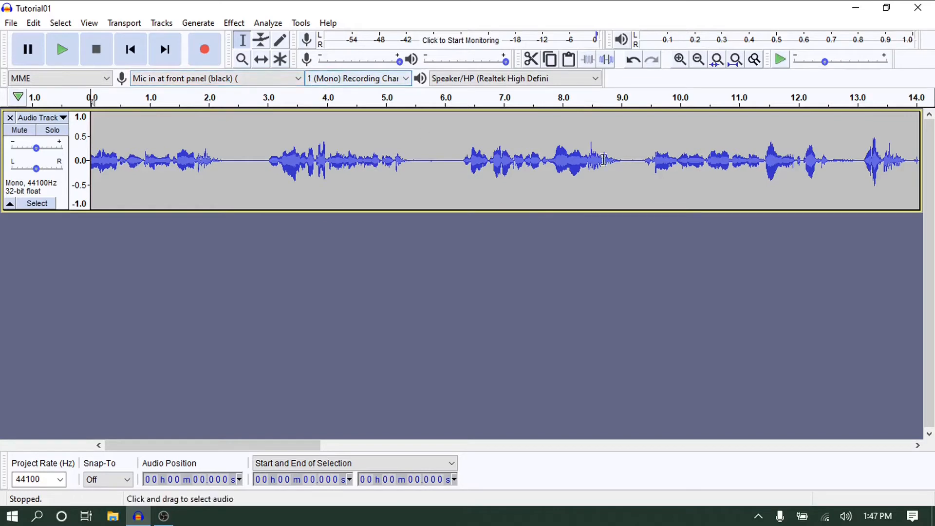
# Examine the waveform around the 4-second mark at closer magnification with the Zoom Tool and return to the track's beginning.
pyautogui.click(242, 65)
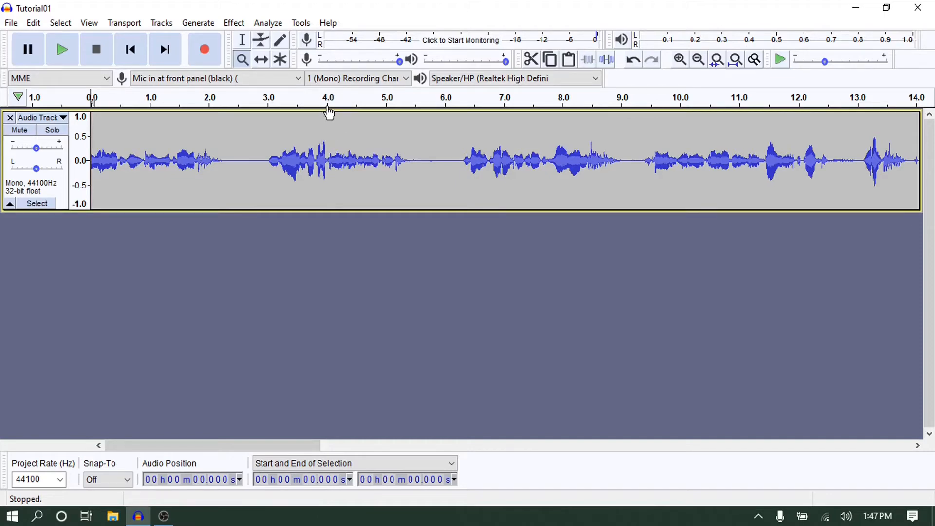
pyautogui.click(323, 134)
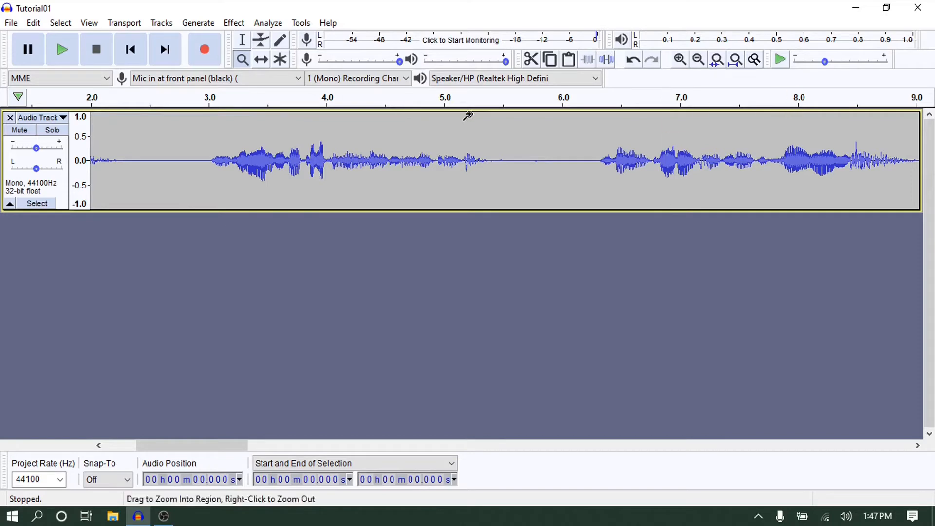
pyautogui.click(322, 144)
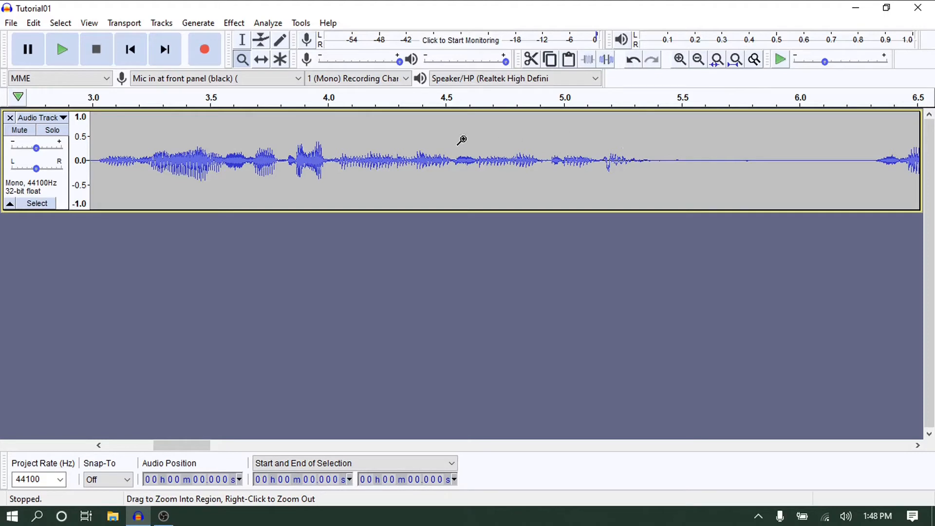
pyautogui.press('shift')
pyautogui.keyDown('shift'); pyautogui.click(310, 135); pyautogui.keyUp('shift')
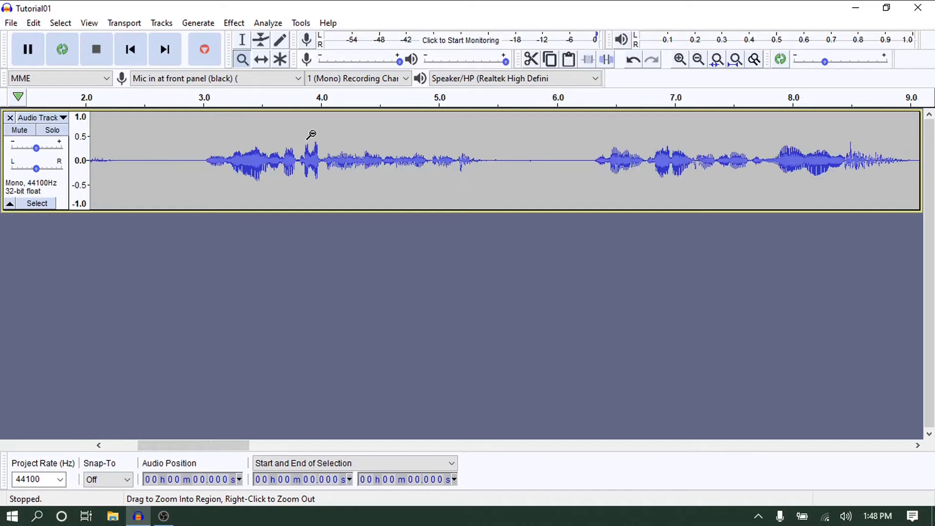
pyautogui.keyDown('shift'); pyautogui.click(311, 135); pyautogui.keyUp('shift')
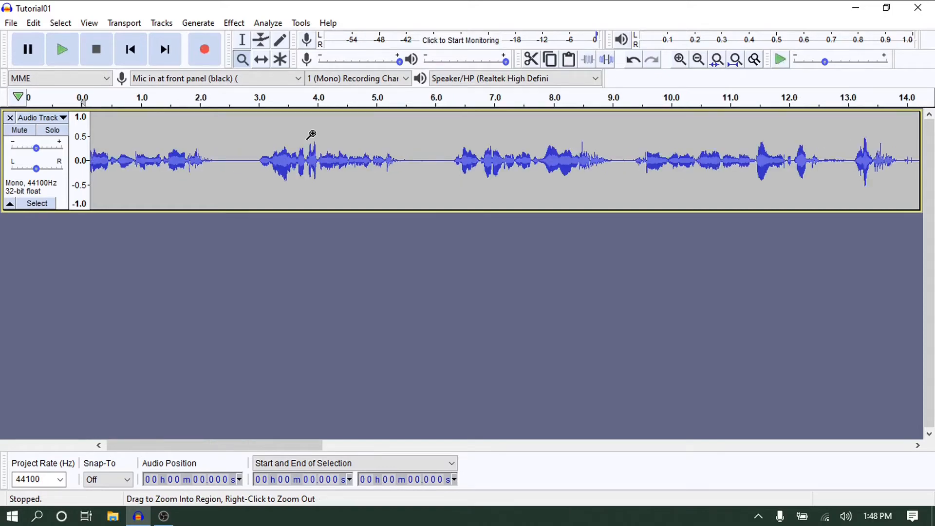
pyautogui.click(680, 60)
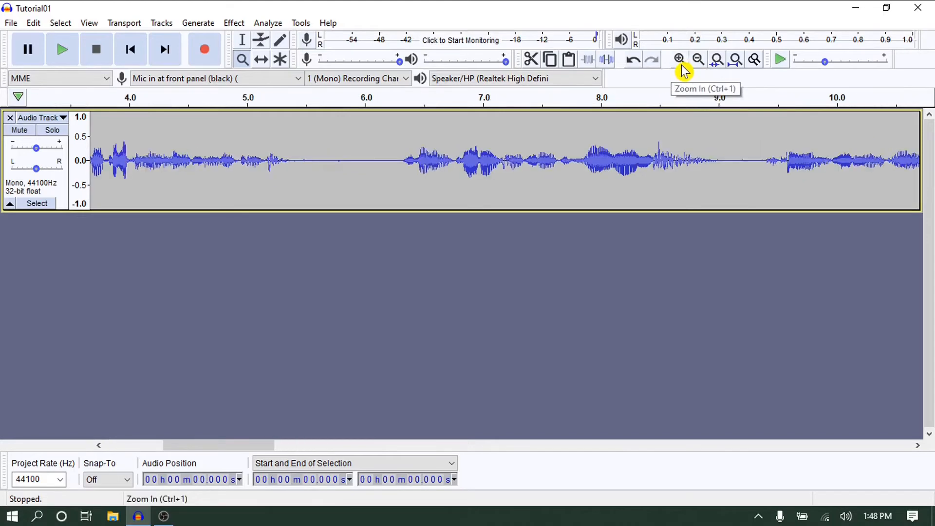
pyautogui.click(698, 67)
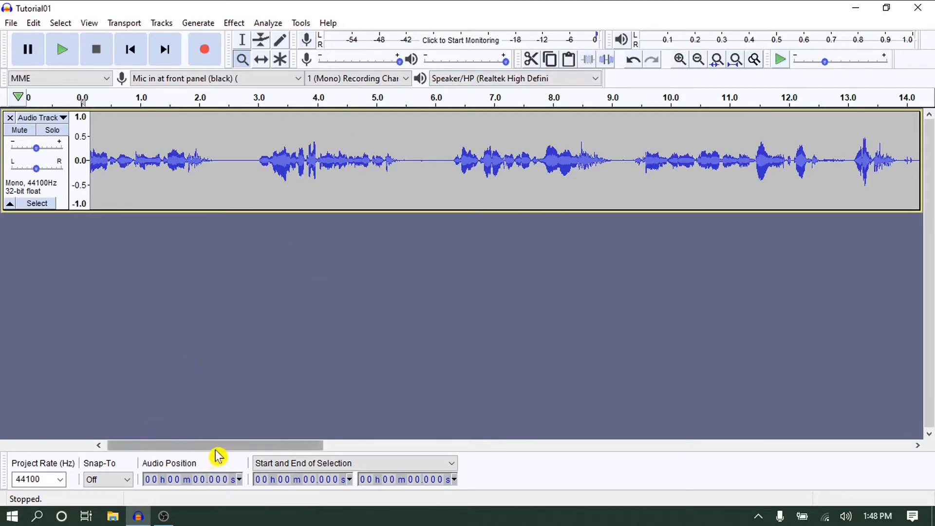
pyautogui.moveTo(215, 448); pyautogui.dragTo(133, 407)
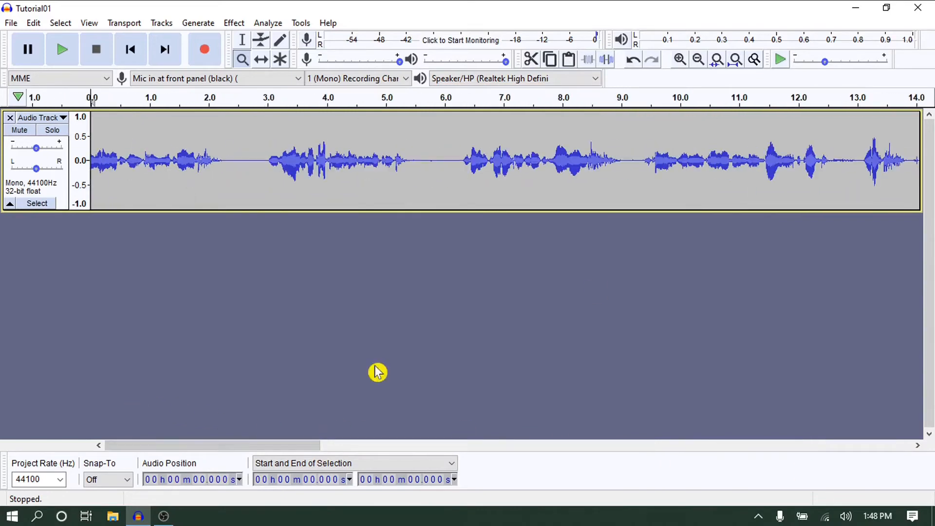
# Magnify the first two seconds of the track, and reduce the magnification until the entire recording is in view.
pyautogui.click(688, 64)
pyautogui.click(689, 65)
pyautogui.click(688, 65)
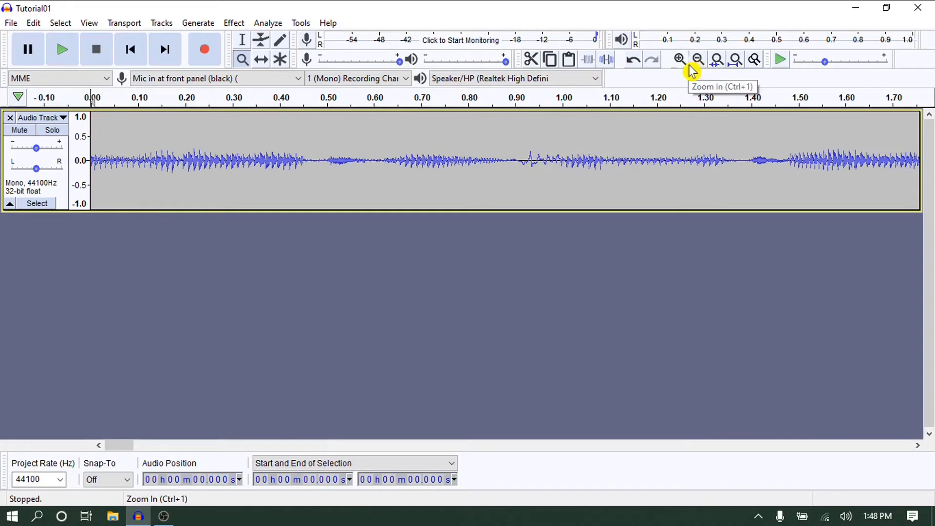
pyautogui.click(705, 68)
pyautogui.click(705, 68)
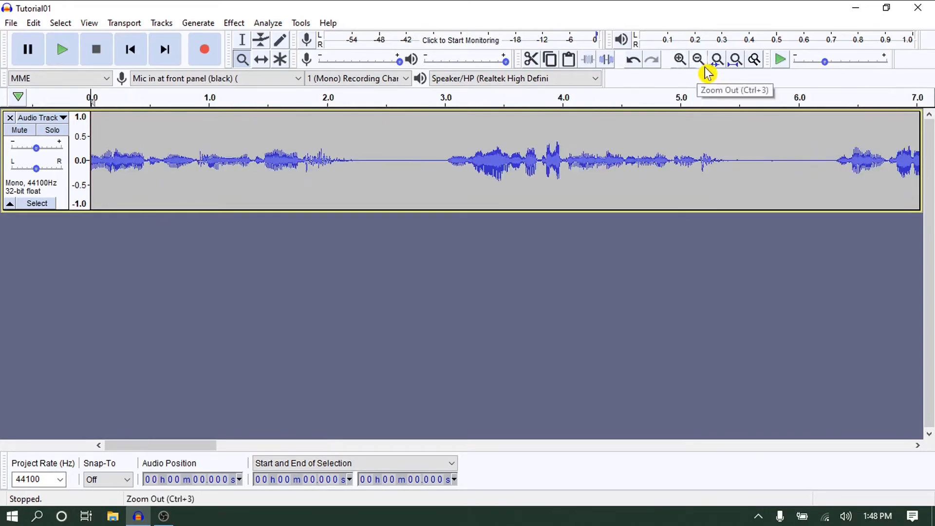
pyautogui.click(705, 68)
pyautogui.click(705, 68)
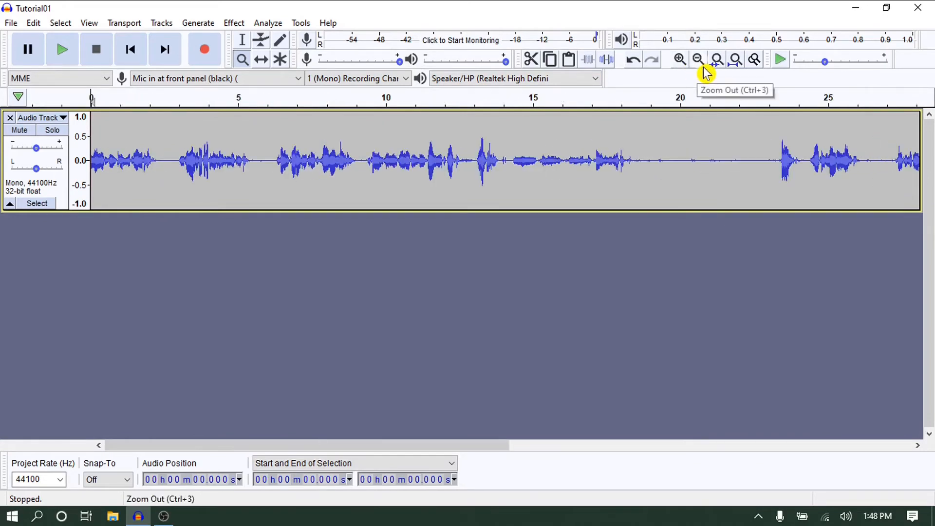
pyautogui.click(705, 68)
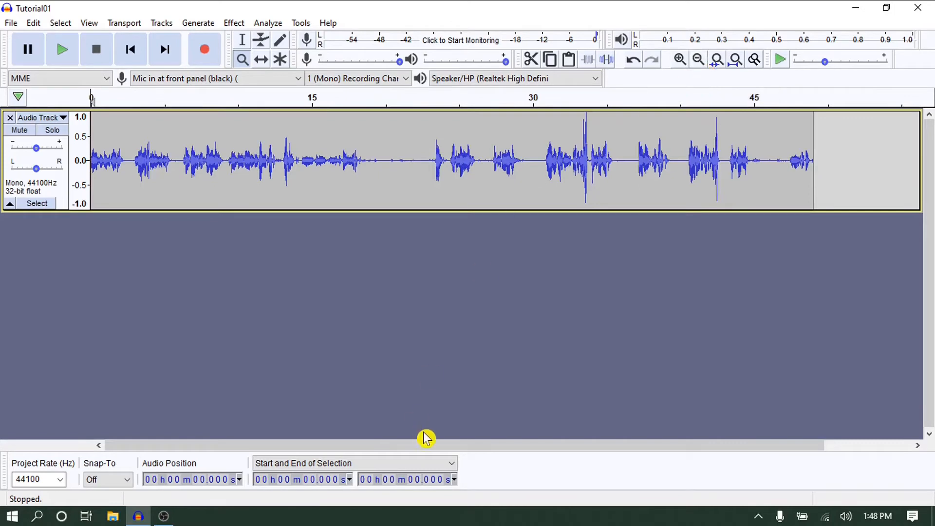
pyautogui.moveTo(532, 447); pyautogui.dragTo(208, 462)
# Try different audio ranges with the Selection Tool and adjust the boundaries to span about 22.8 to 30.3 seconds.
pyautogui.click(242, 39)
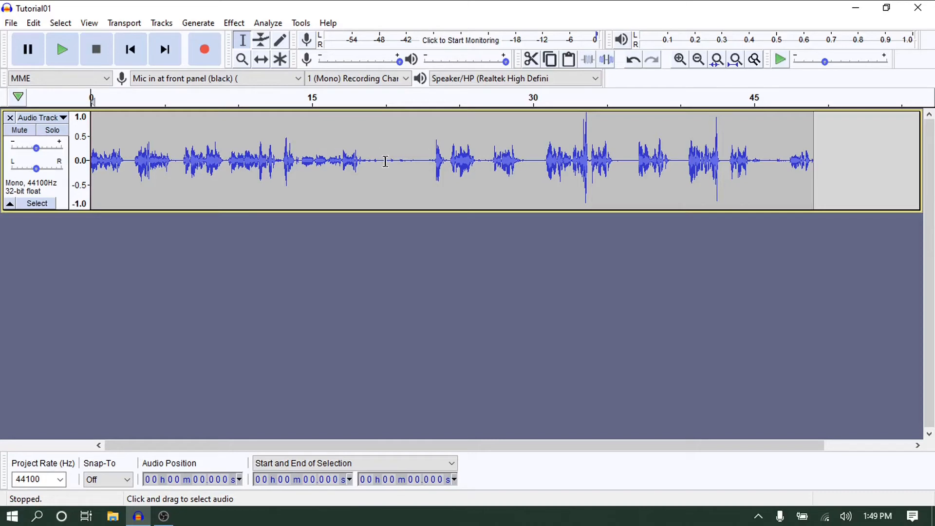
pyautogui.moveTo(382, 161); pyautogui.dragTo(402, 136)
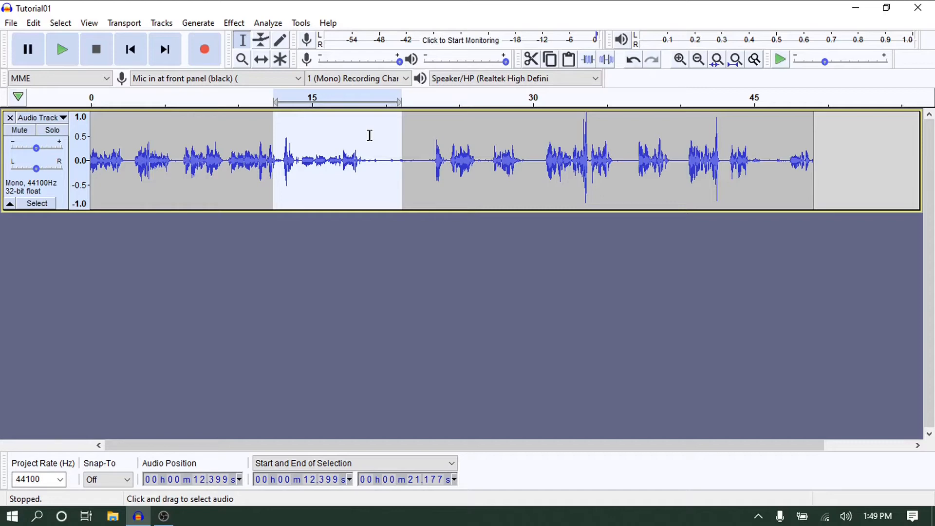
pyautogui.moveTo(225, 145); pyautogui.dragTo(308, 144)
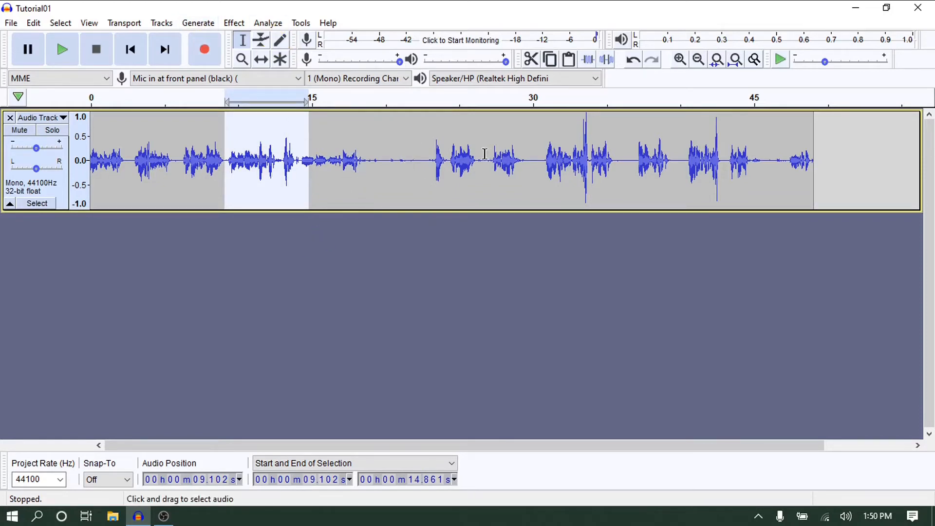
pyautogui.moveTo(429, 166); pyautogui.dragTo(531, 181)
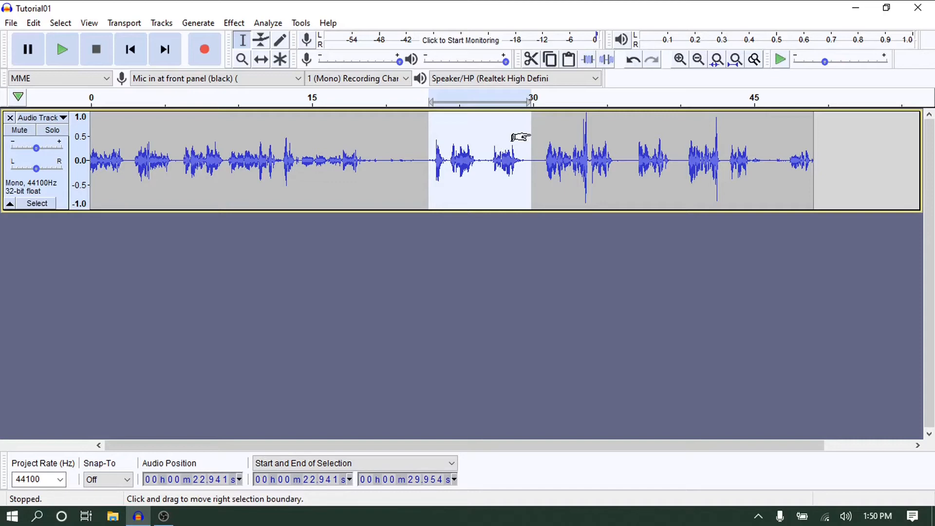
pyautogui.moveTo(530, 137); pyautogui.dragTo(530, 162)
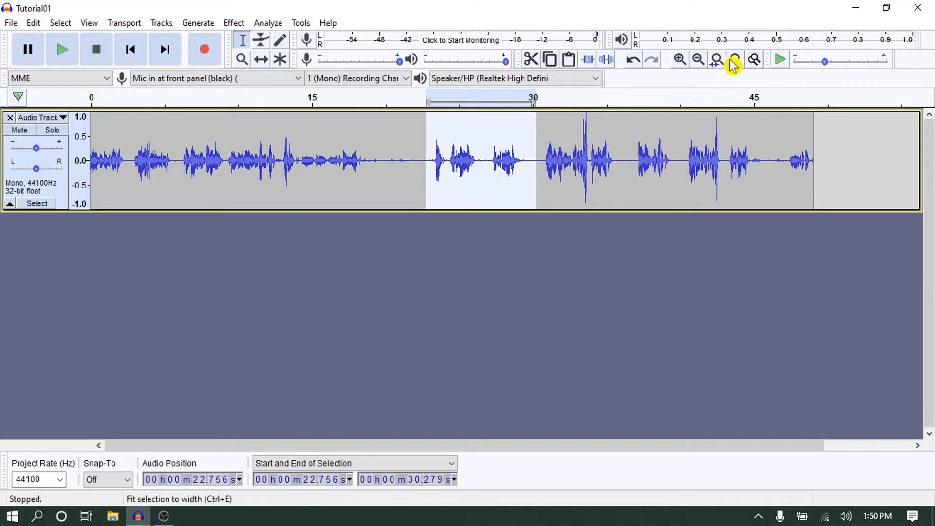
# Fit the selected audio to the view width and return to a view of the whole project.
pyautogui.click(679, 63)
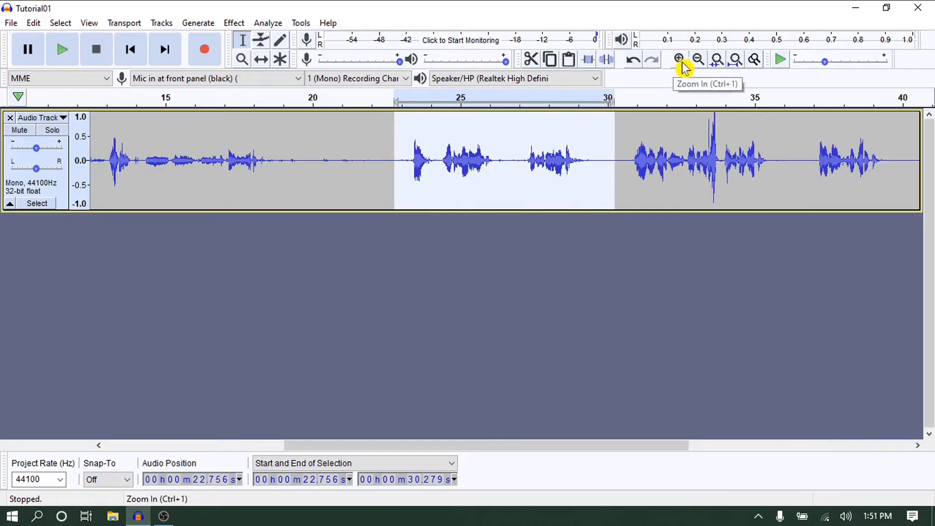
pyautogui.click(699, 62)
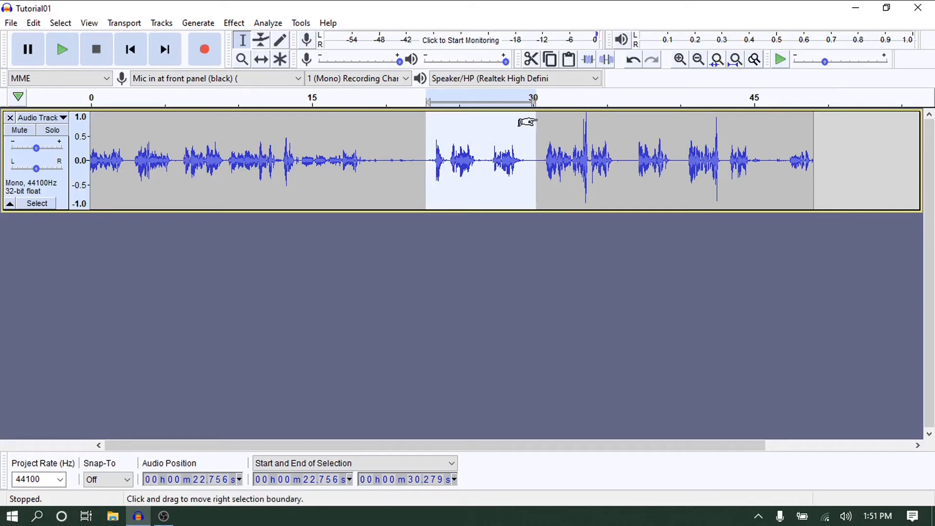
pyautogui.click(718, 62)
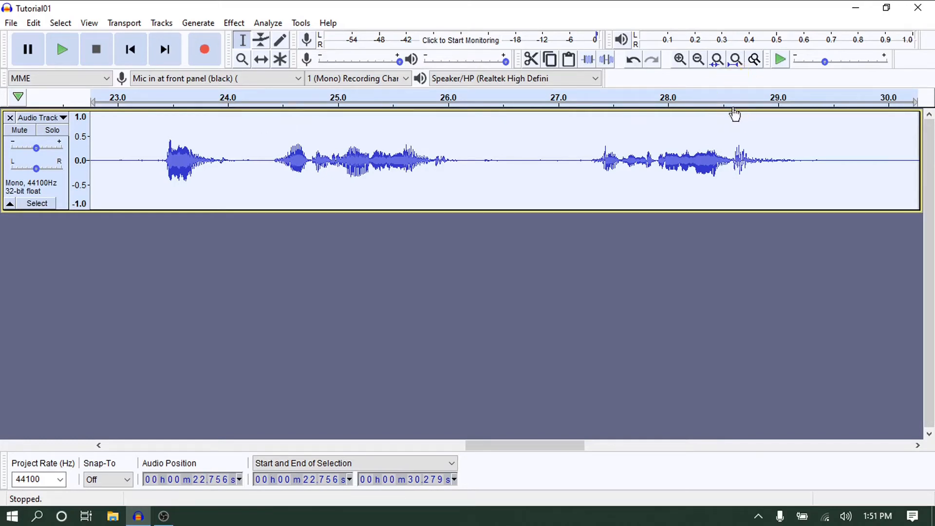
pyautogui.click(737, 64)
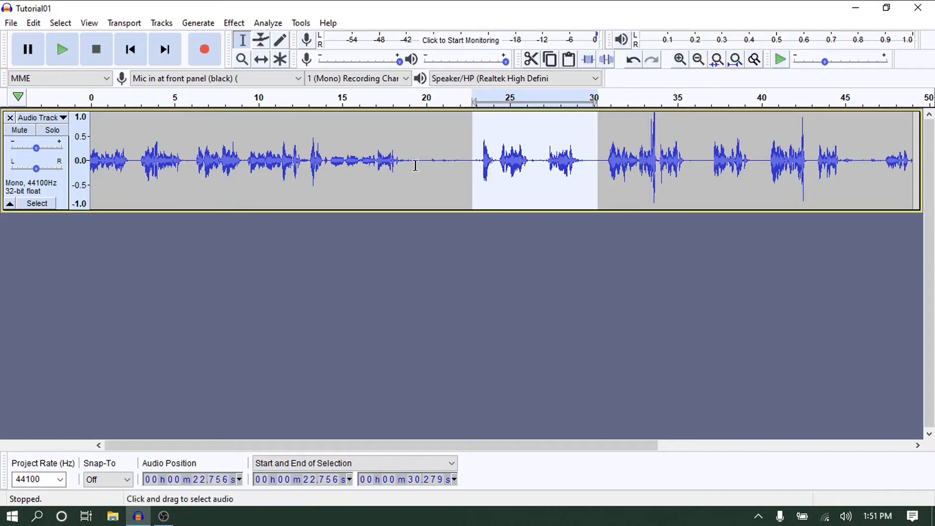
# Select the audio from about 22.9 to 30.4 seconds and cut it from the track.
pyautogui.click(513, 163)
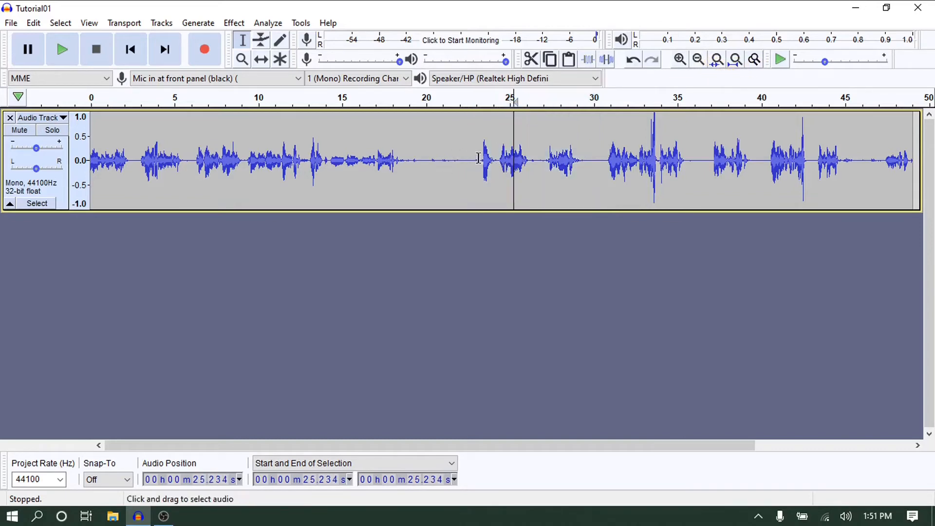
pyautogui.click(441, 152)
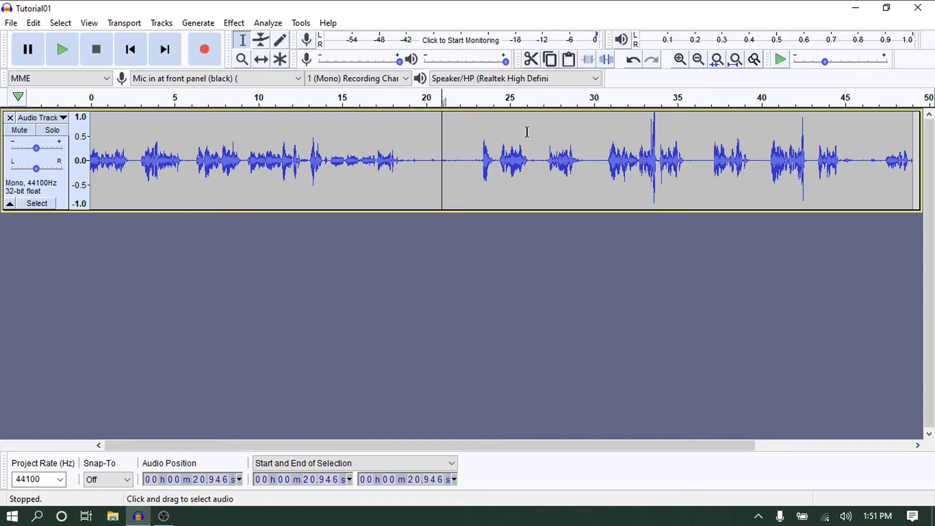
pyautogui.moveTo(464, 155); pyautogui.dragTo(602, 171)
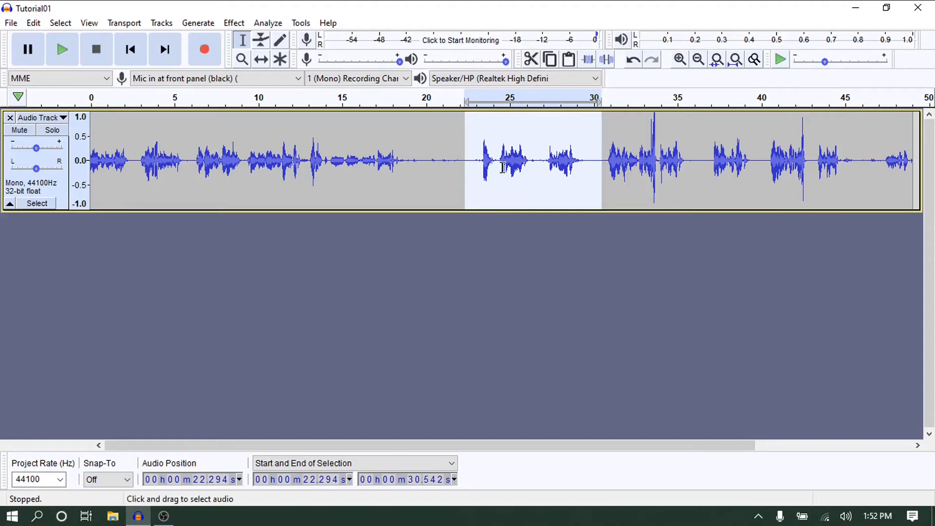
pyautogui.moveTo(475, 155); pyautogui.dragTo(599, 177)
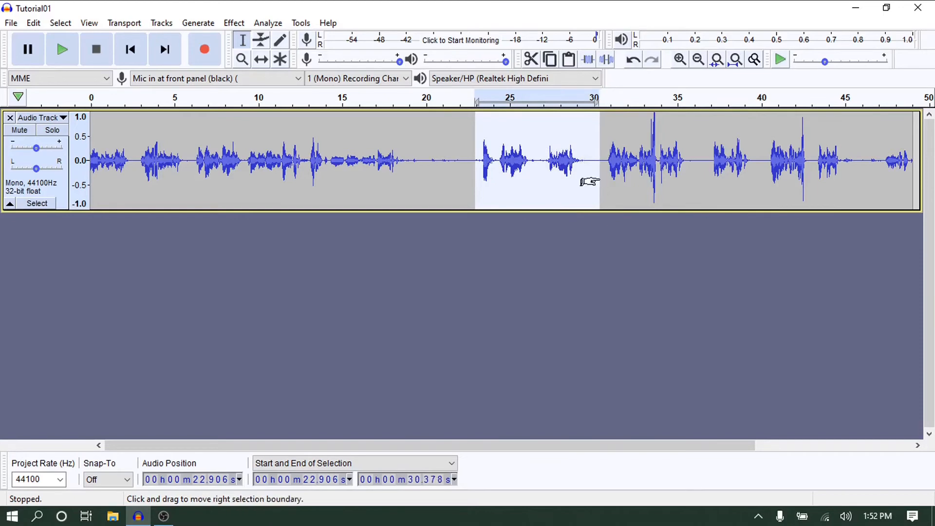
pyautogui.click(531, 61)
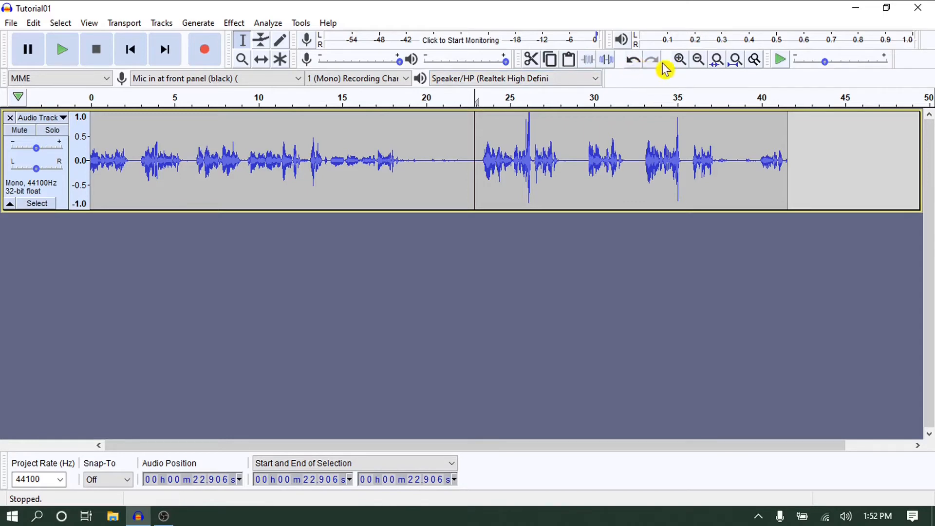
# Undo the last cut to restore the removed audio section.
pyautogui.click(33, 23)
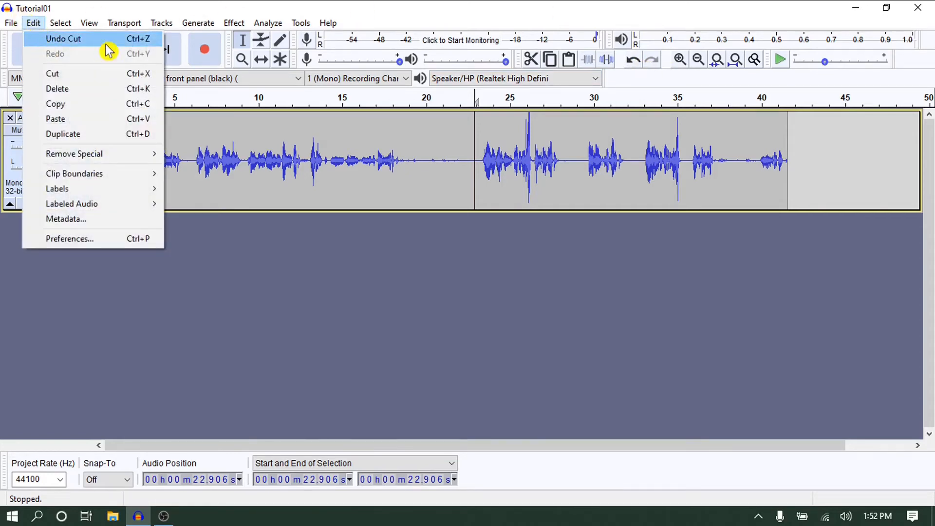
pyautogui.click(148, 44)
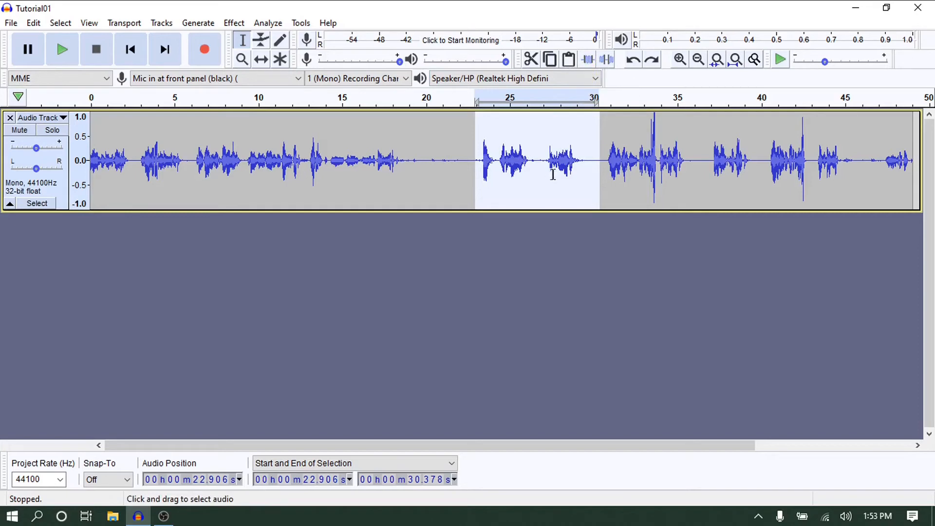
# Try trimming the track to the selection from about 22.9 to 30.4 seconds and silencing that selection, undoing each edit.
pyautogui.click(588, 61)
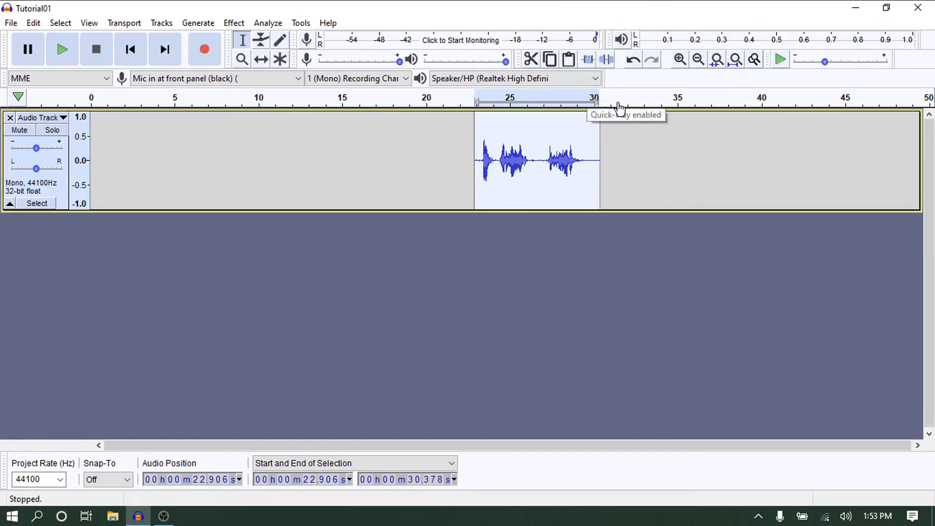
pyautogui.click(634, 63)
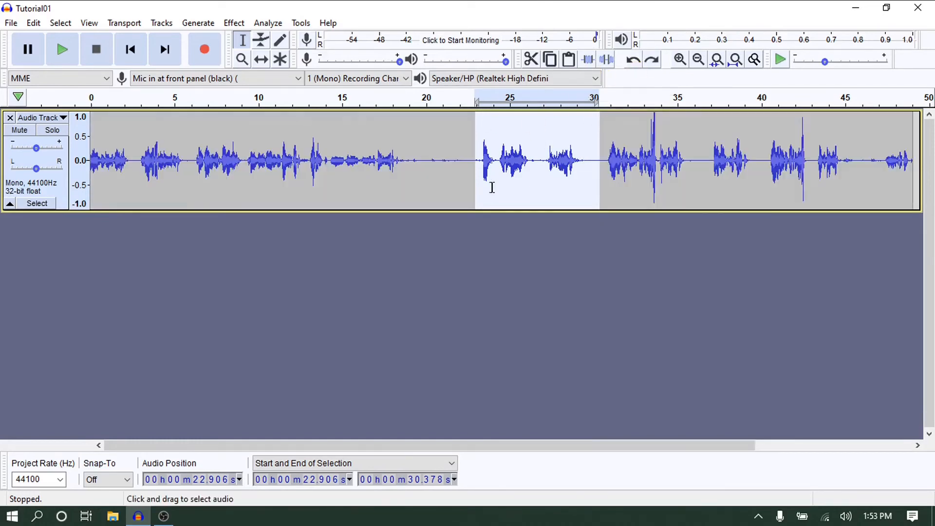
pyautogui.click(605, 65)
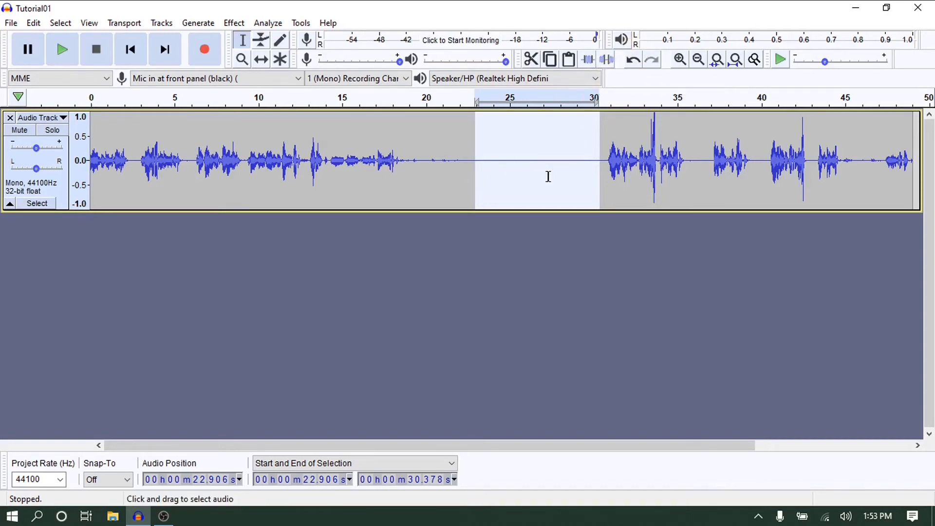
pyautogui.click(633, 63)
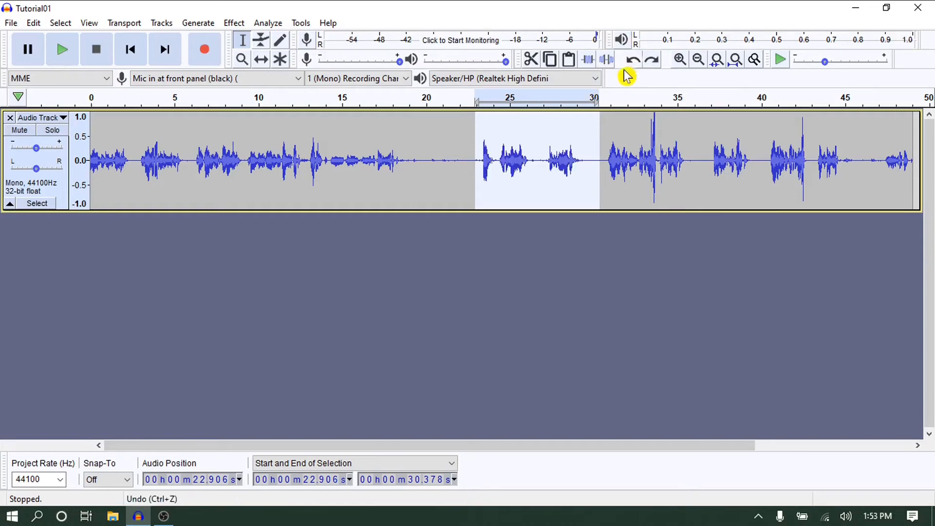
pyautogui.click(592, 64)
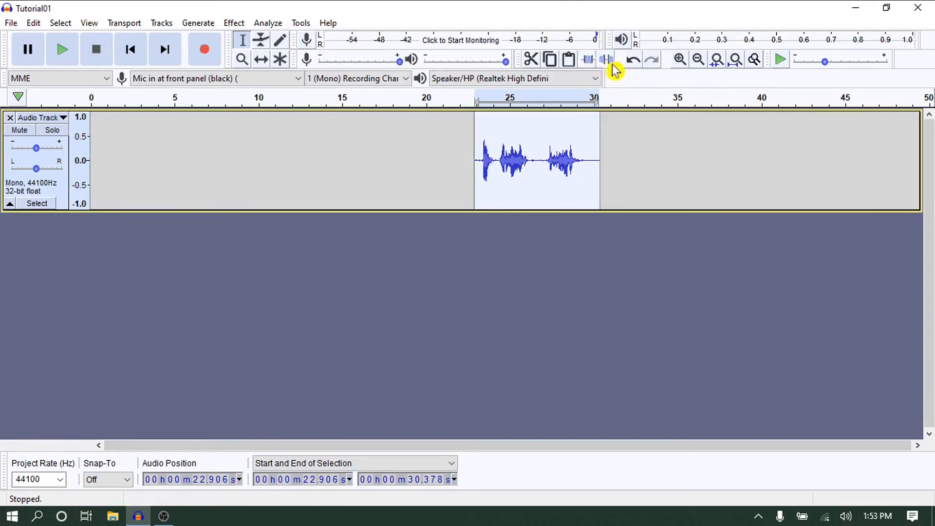
pyautogui.click(633, 66)
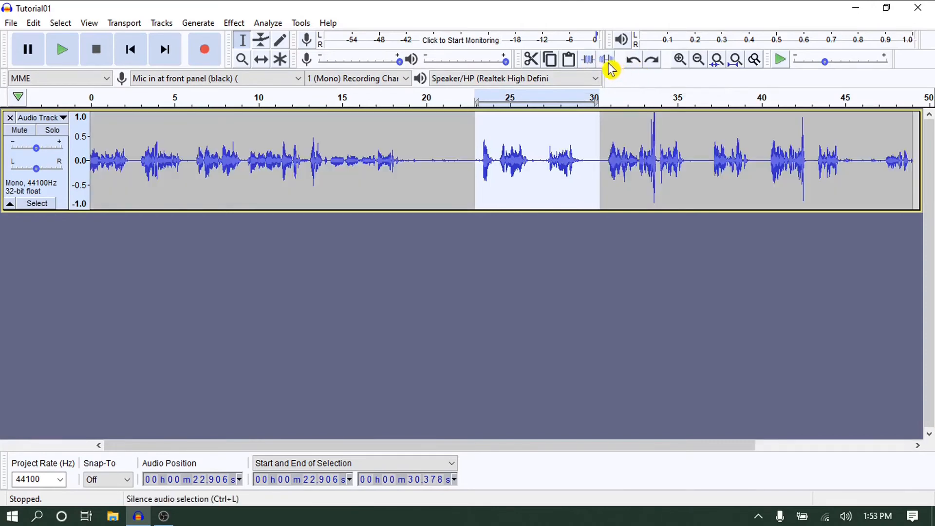
pyautogui.click(607, 62)
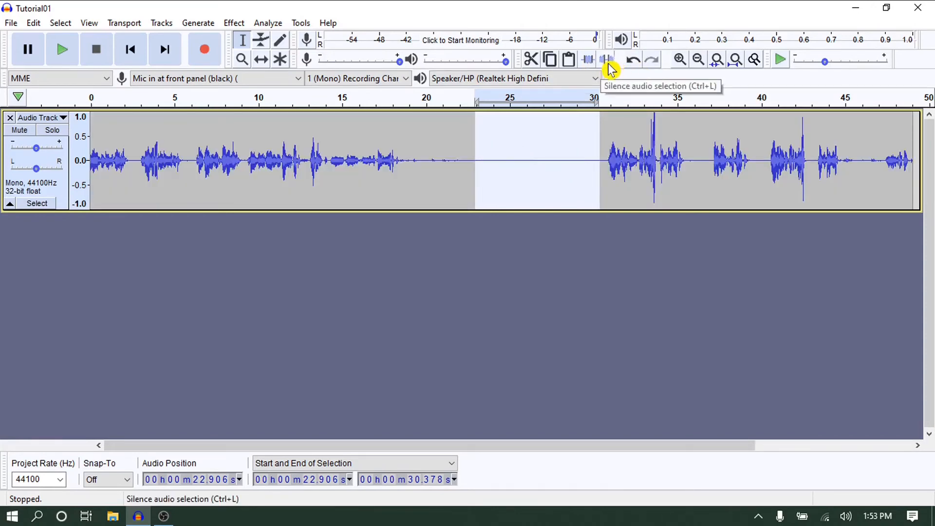
pyautogui.click(633, 67)
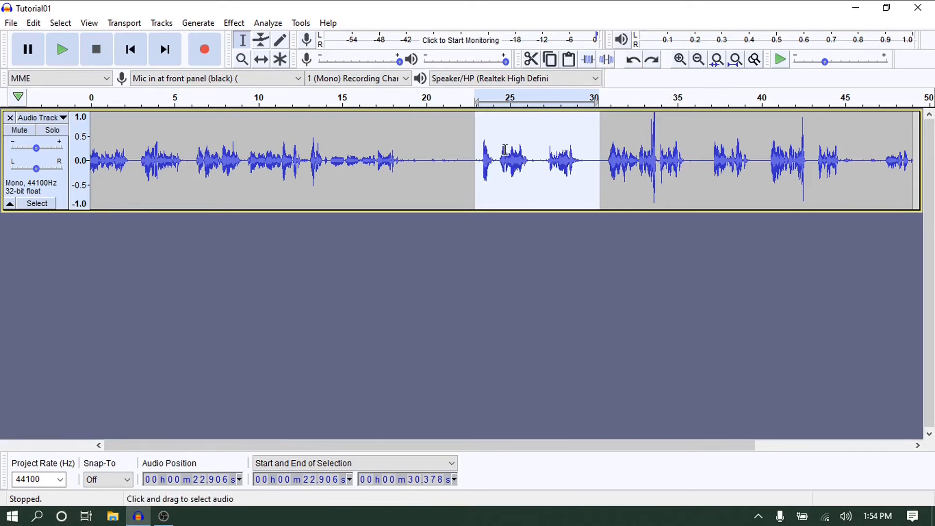
pyautogui.click(607, 61)
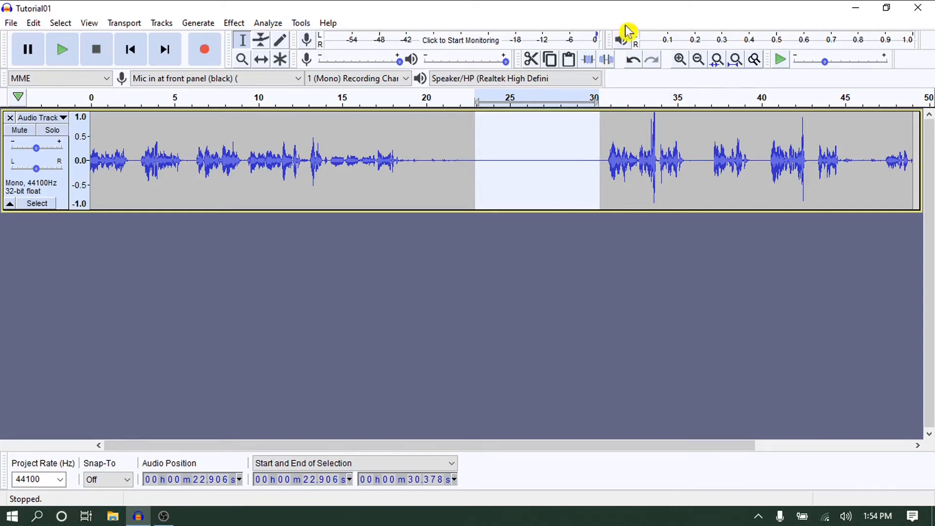
pyautogui.click(634, 67)
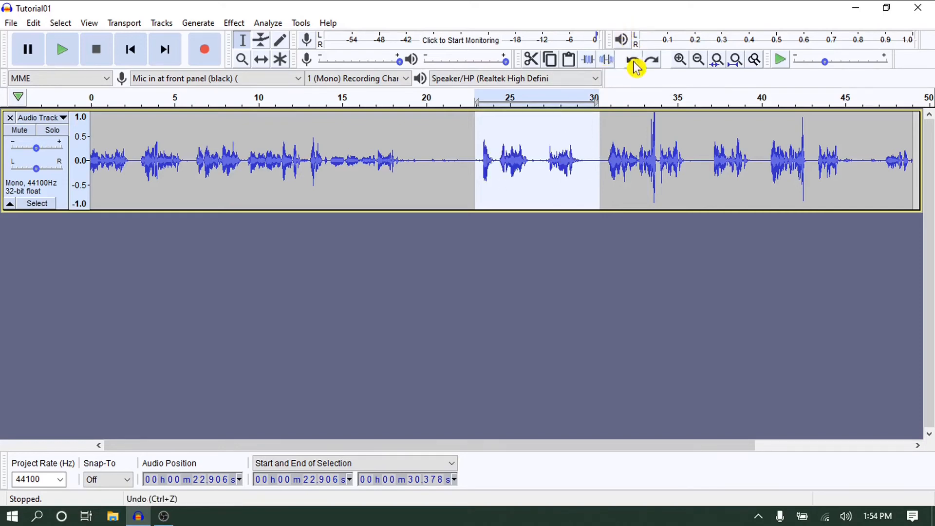
# Compare cutting the selected section out of the track with silencing it, undoing every edit.
pyautogui.click(532, 70)
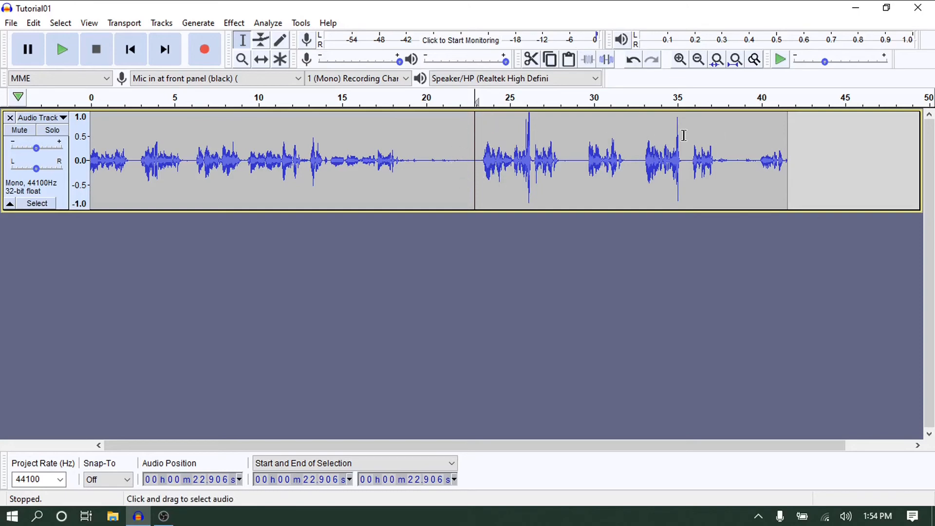
pyautogui.click(632, 61)
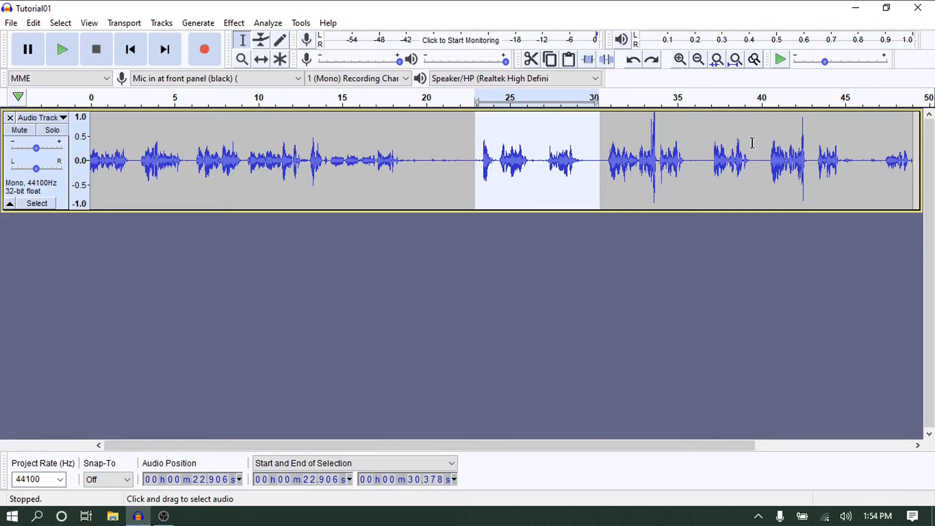
pyautogui.click(607, 60)
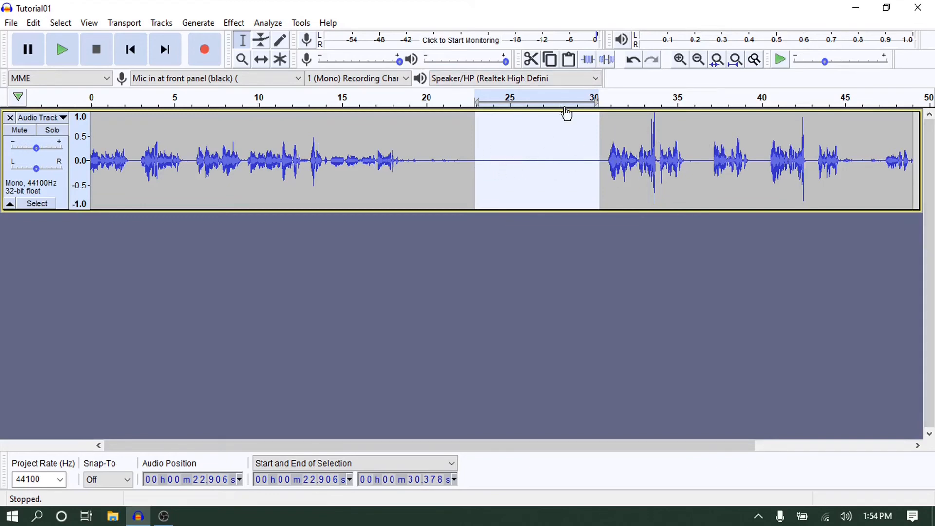
pyautogui.click(633, 62)
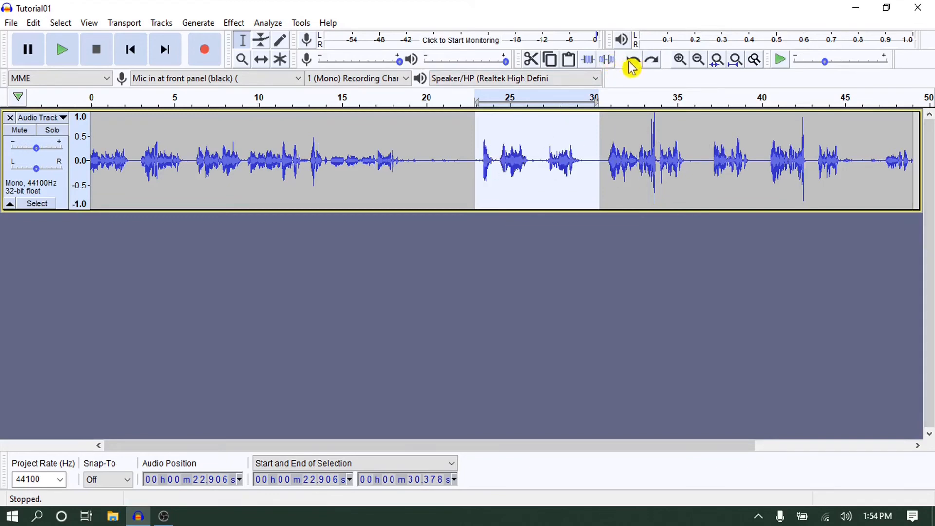
pyautogui.click(531, 62)
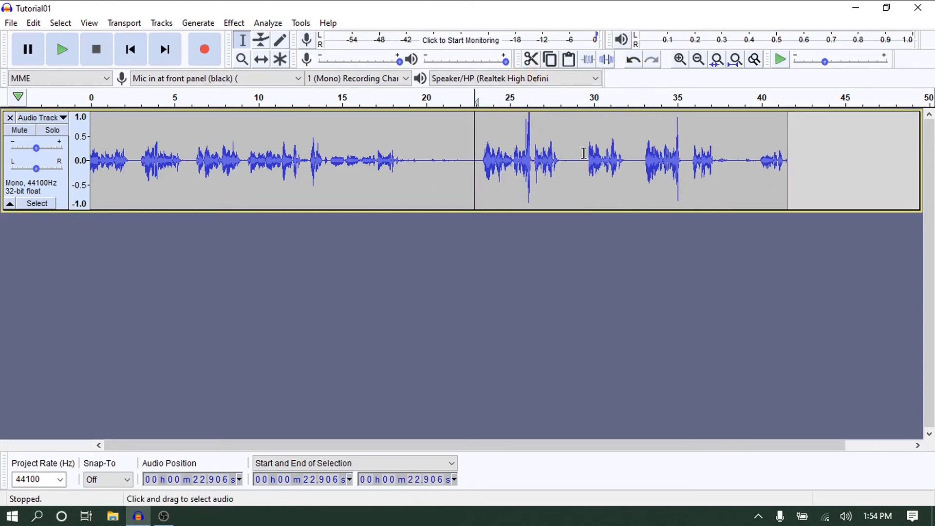
pyautogui.click(633, 61)
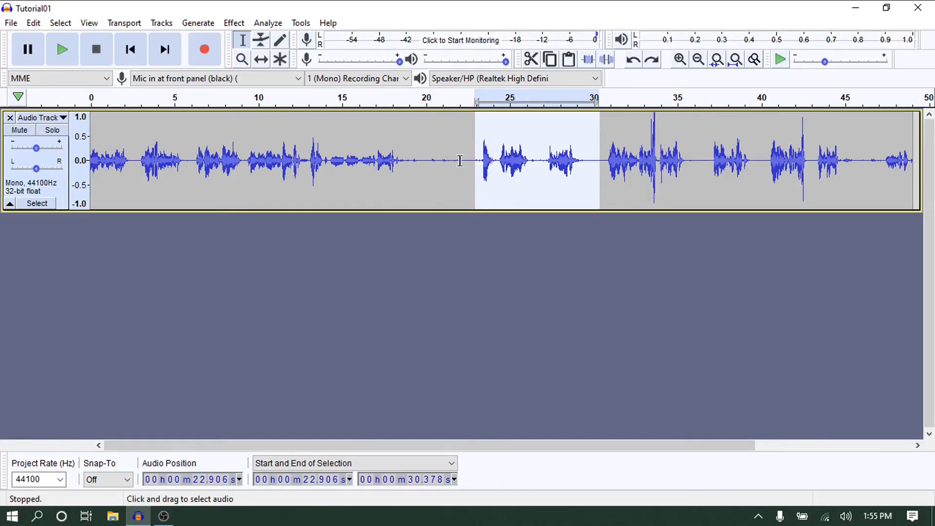
# Select the audio from the start of the track to about 22.1 seconds and cut it out.
pyautogui.moveTo(459, 160); pyautogui.dragTo(11, 168)
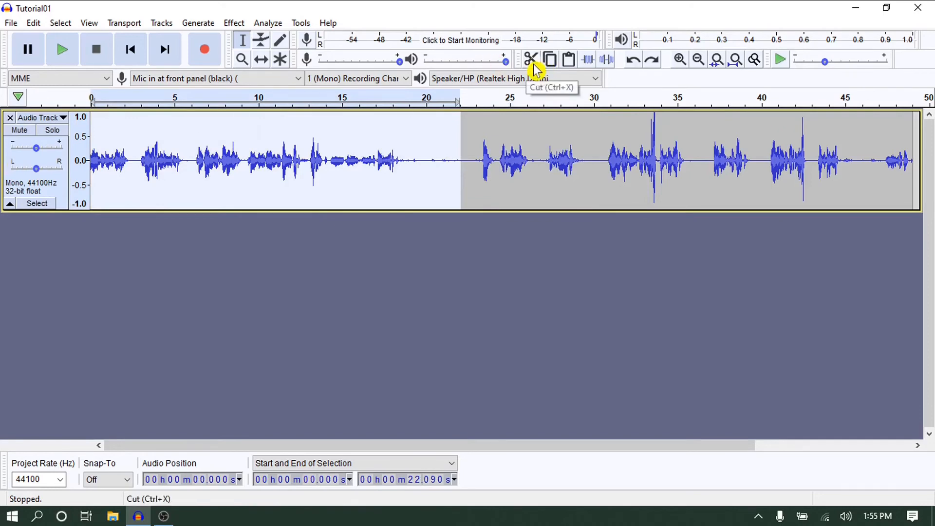
pyautogui.click(34, 25)
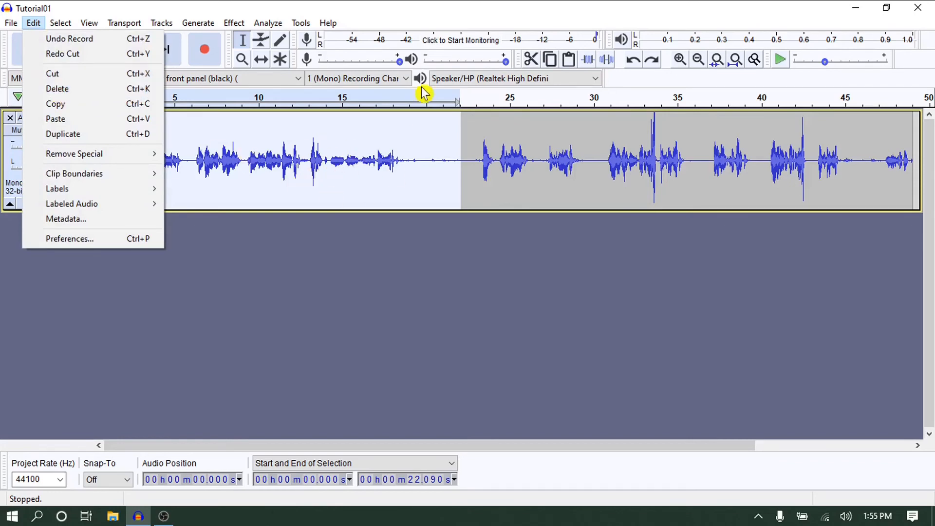
pyautogui.click(559, 12)
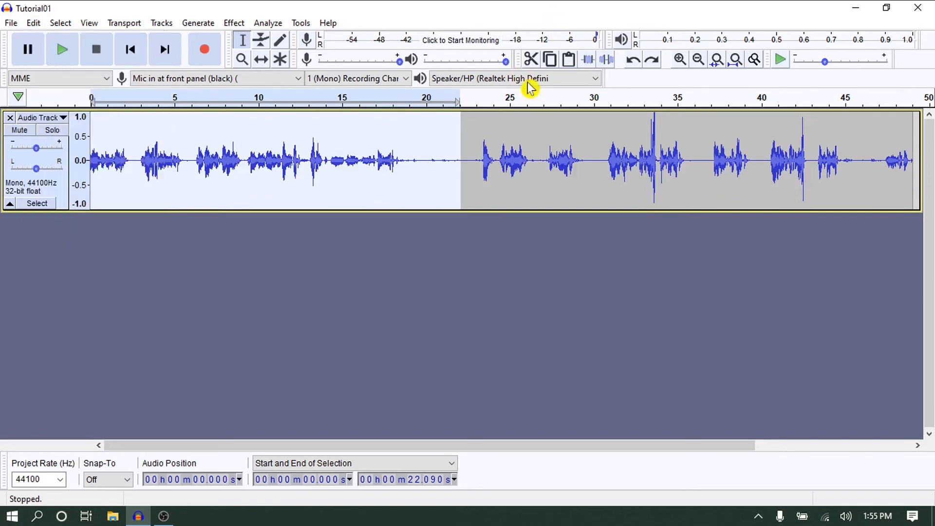
pyautogui.click(533, 62)
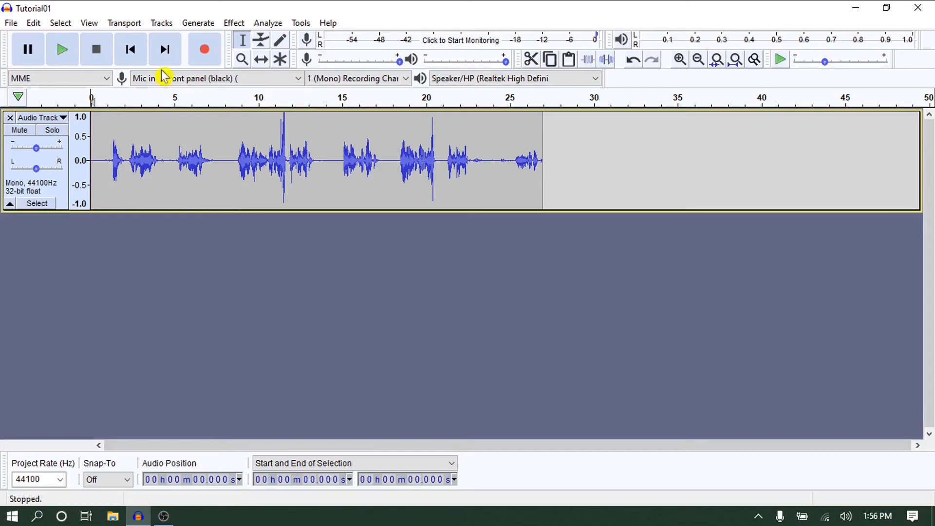
# Play the shortened track from the beginning and from about 8.2 seconds, stopping playback each time.
pyautogui.click(70, 66)
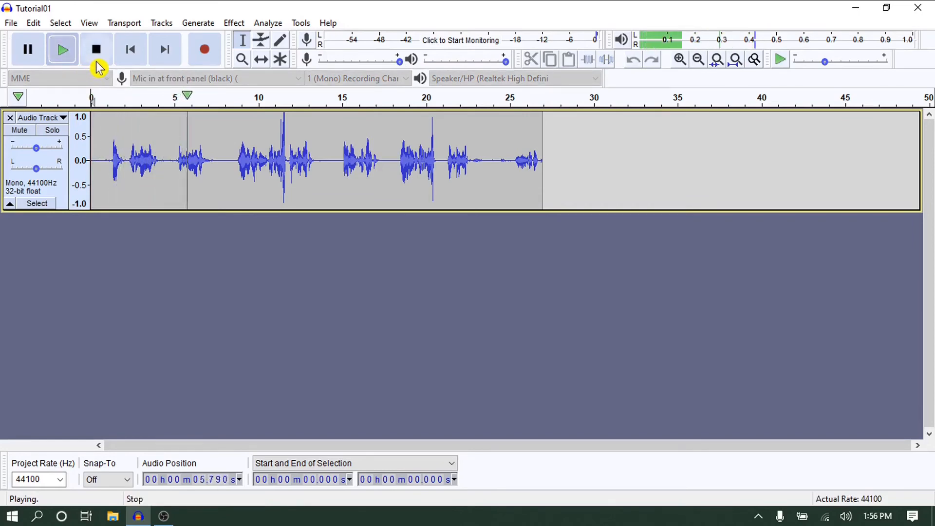
pyautogui.click(97, 67)
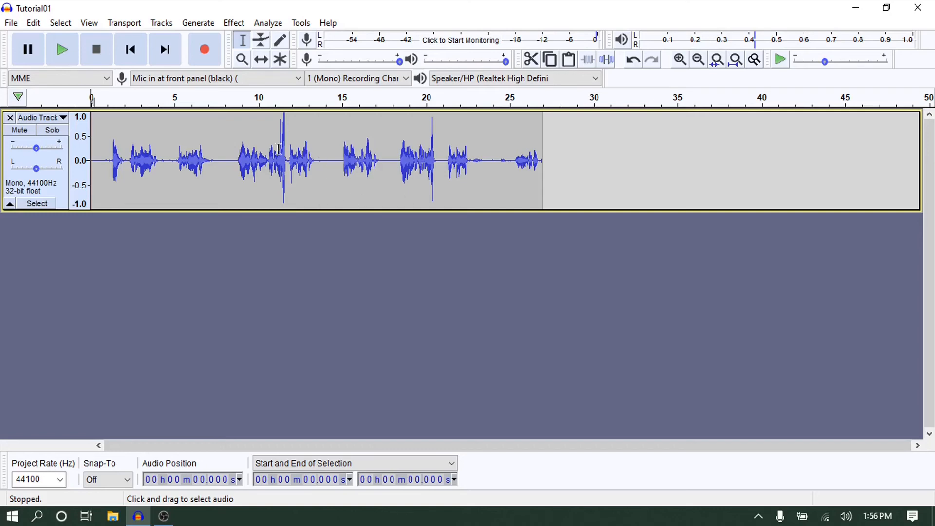
pyautogui.click(228, 149)
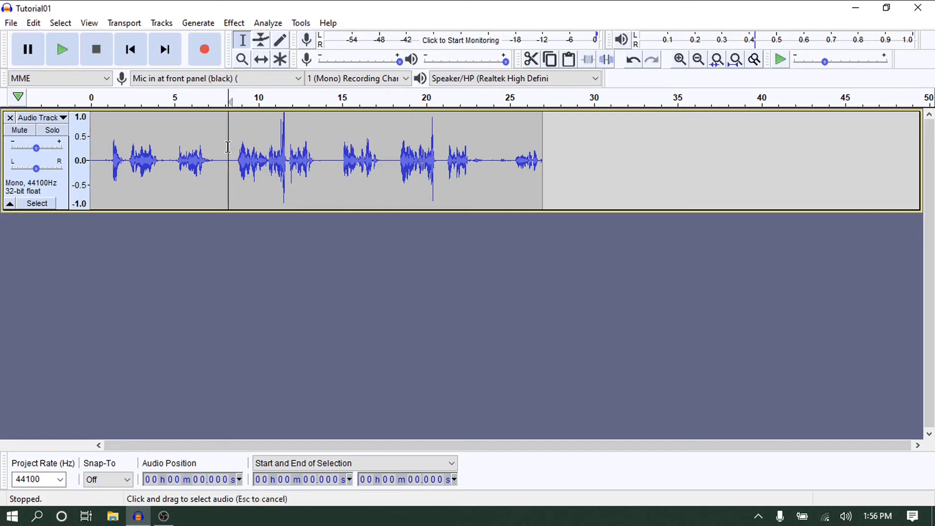
pyautogui.click(69, 61)
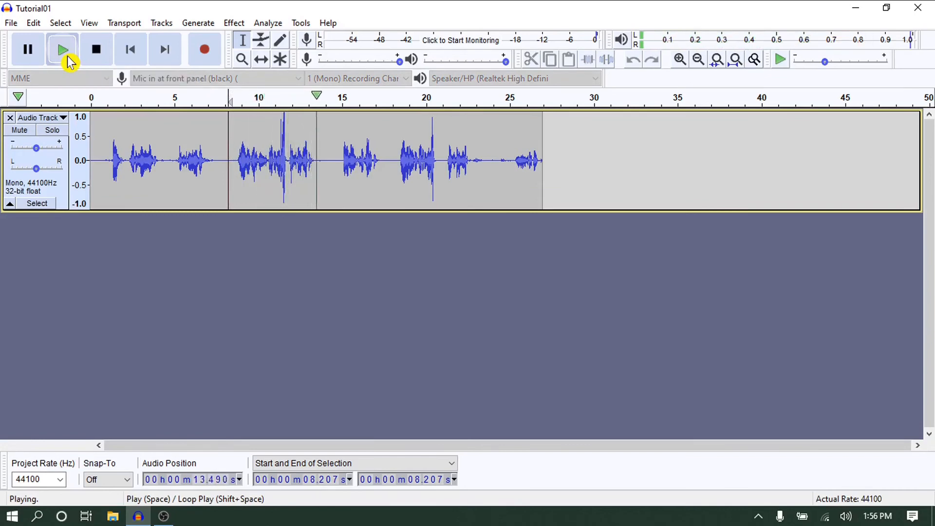
pyautogui.click(96, 58)
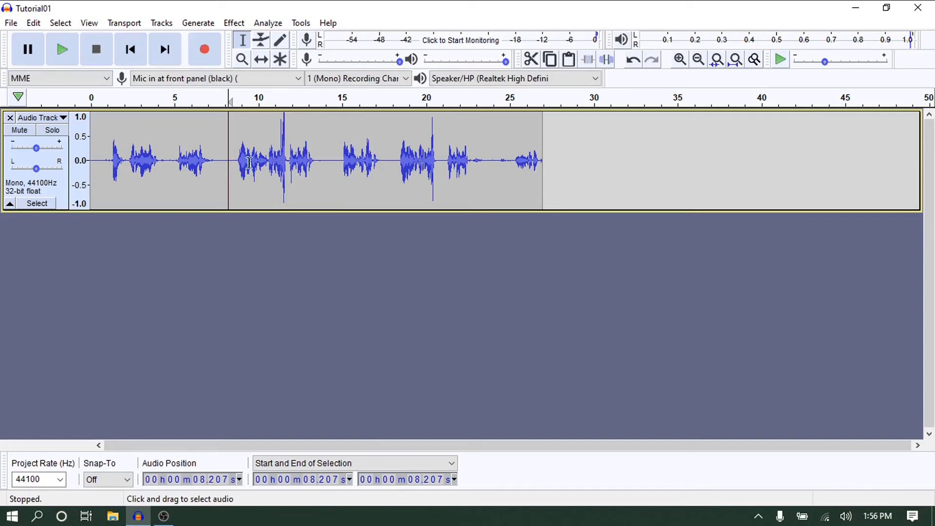
# Listen to the track from about 14.9 seconds and again from about 8.3 seconds, stopping playback each time.
pyautogui.click(339, 156)
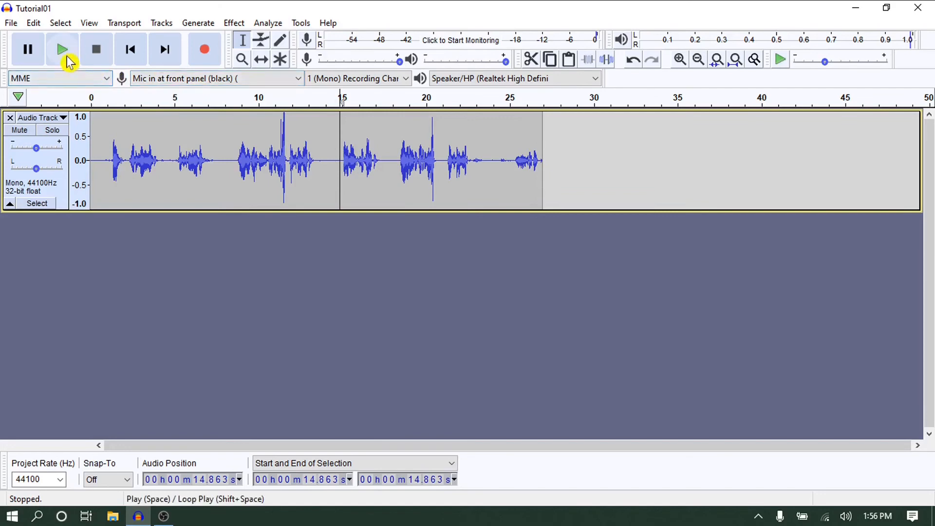
pyautogui.click(67, 56)
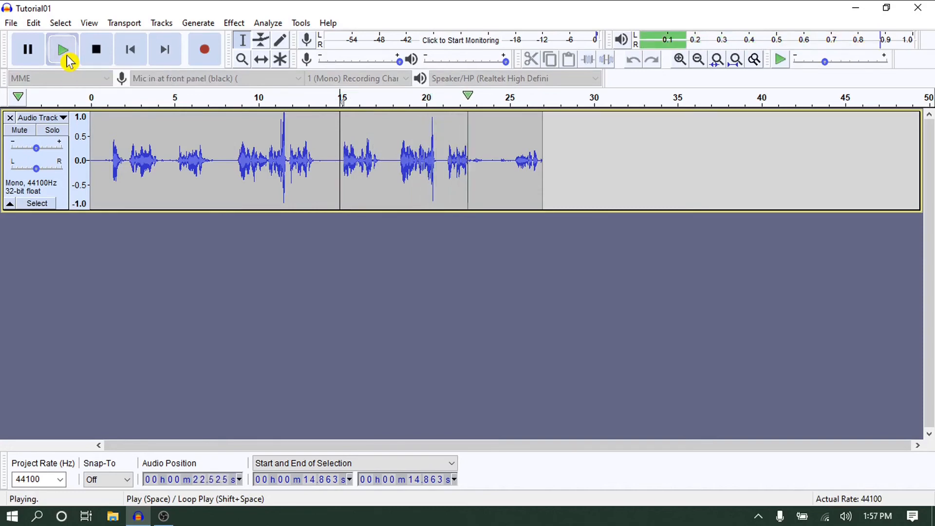
pyautogui.click(98, 59)
pyautogui.click(230, 144)
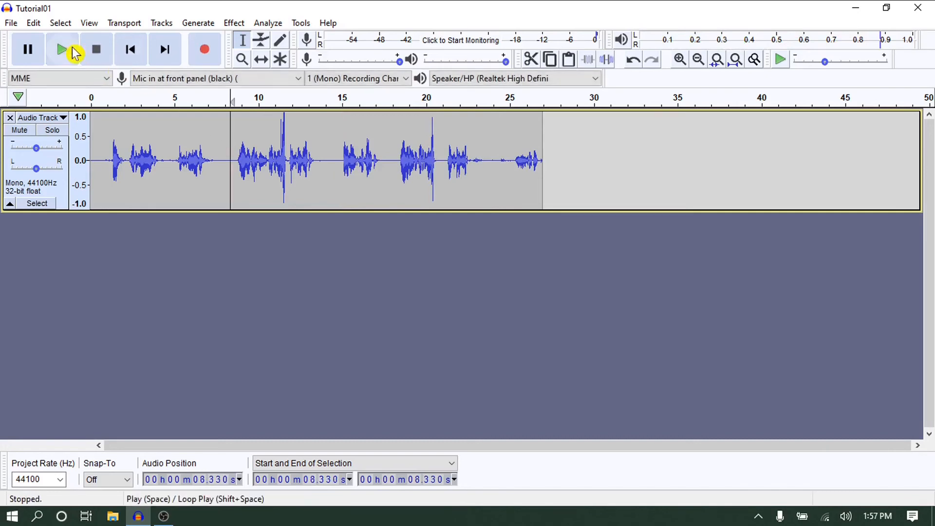
pyautogui.click(65, 58)
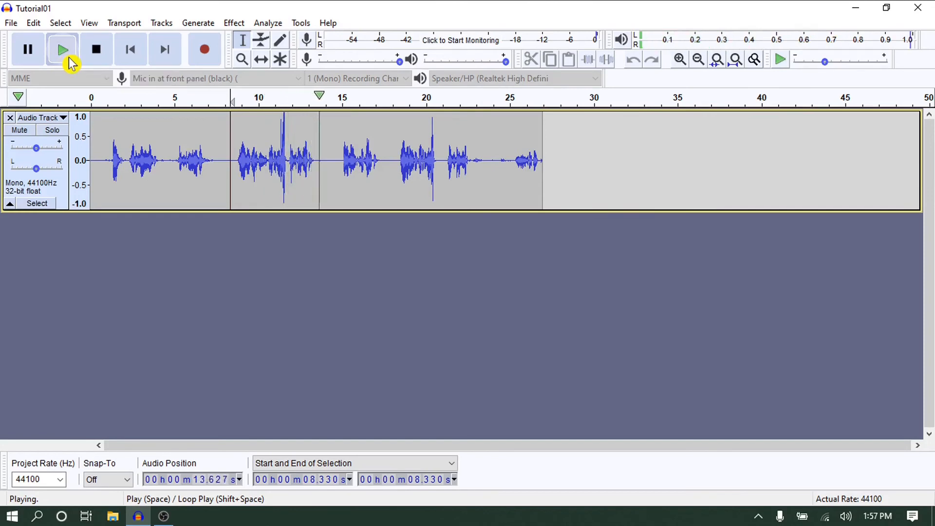
pyautogui.click(100, 63)
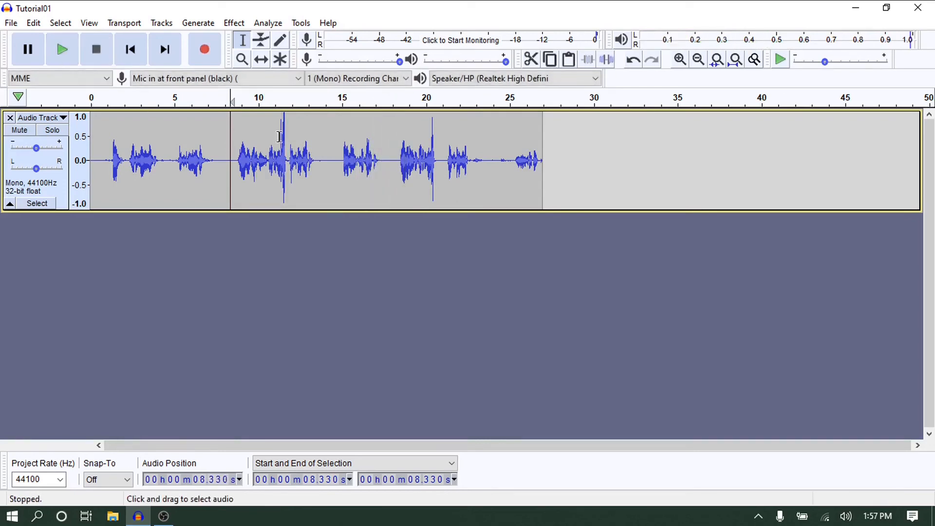
# Select the audio from about 8.0 to 18.0 seconds, try silencing it, undo that, and cut the section out instead.
pyautogui.moveTo(225, 164); pyautogui.dragTo(391, 182)
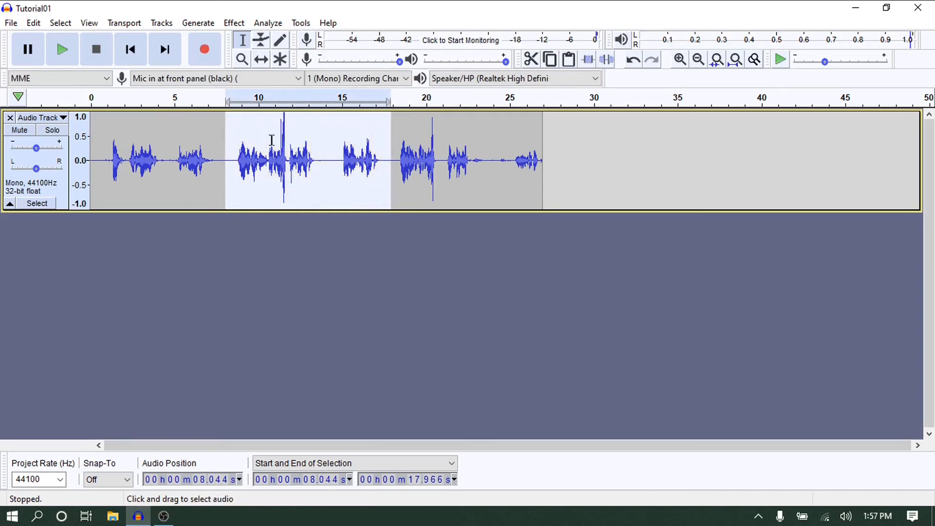
pyautogui.click(608, 62)
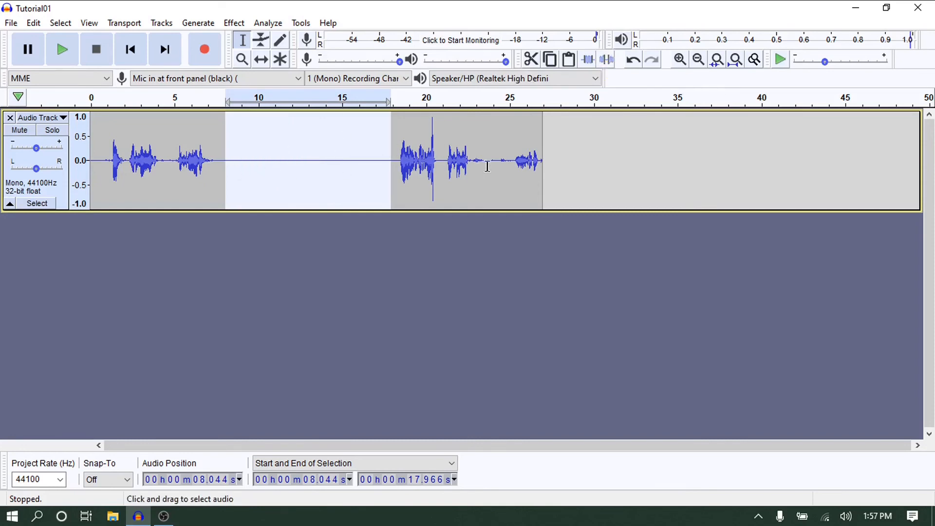
pyautogui.click(632, 60)
pyautogui.click(535, 67)
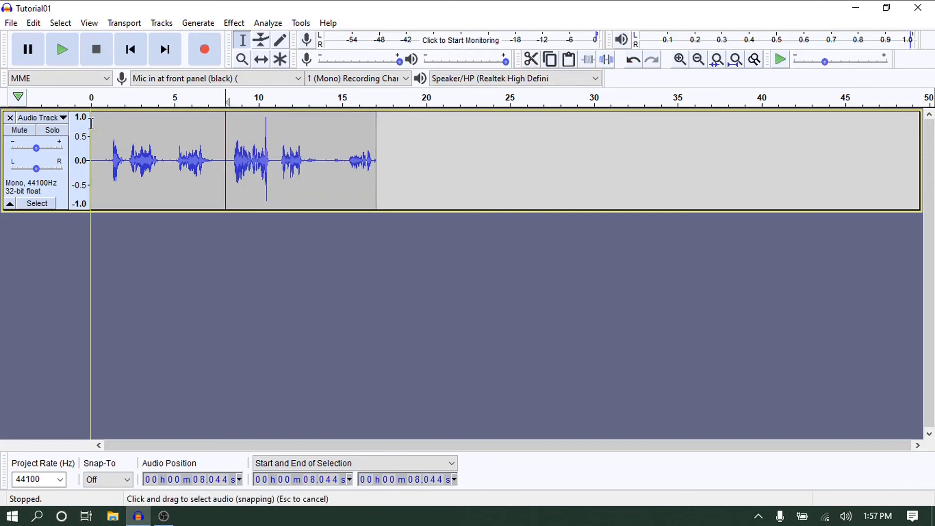
# Select the audio from about 14.0 seconds to past the end of the track and cut it out.
pyautogui.click(97, 98)
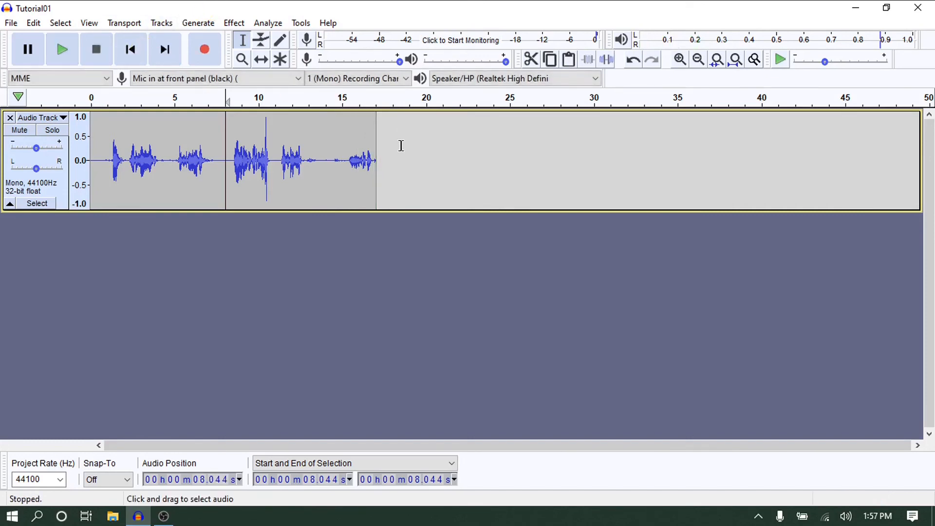
pyautogui.moveTo(401, 146); pyautogui.dragTo(327, 146)
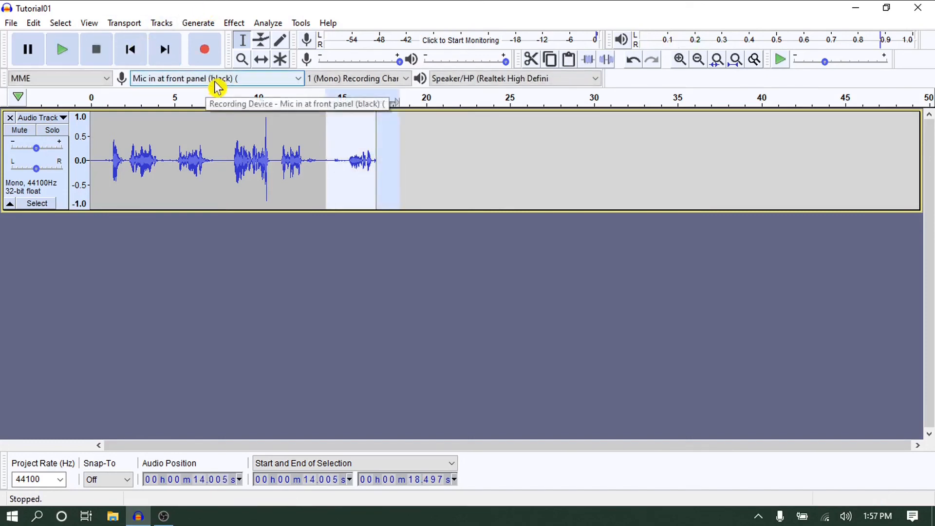
pyautogui.click(532, 61)
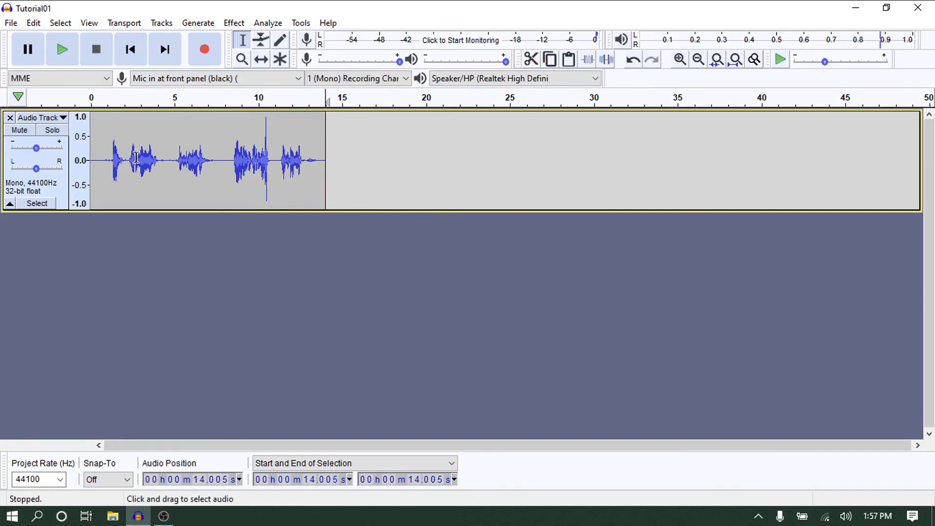
# Play the shortened track from about 0.5 seconds and stop the playback.
pyautogui.click(98, 114)
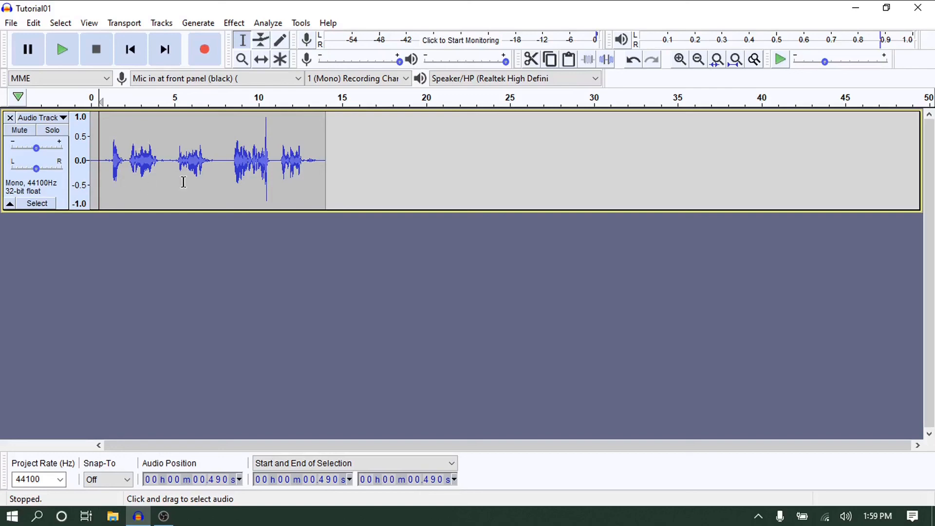
pyautogui.click(64, 53)
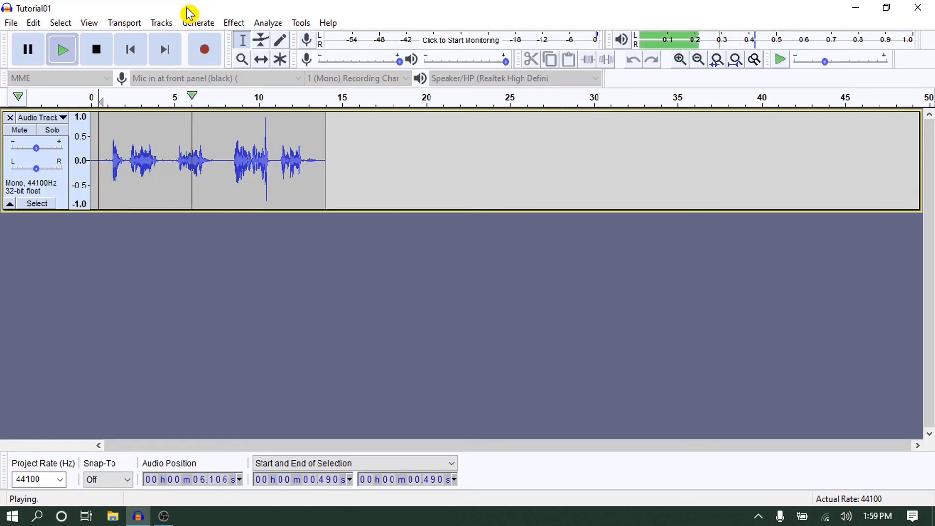
pyautogui.click(97, 49)
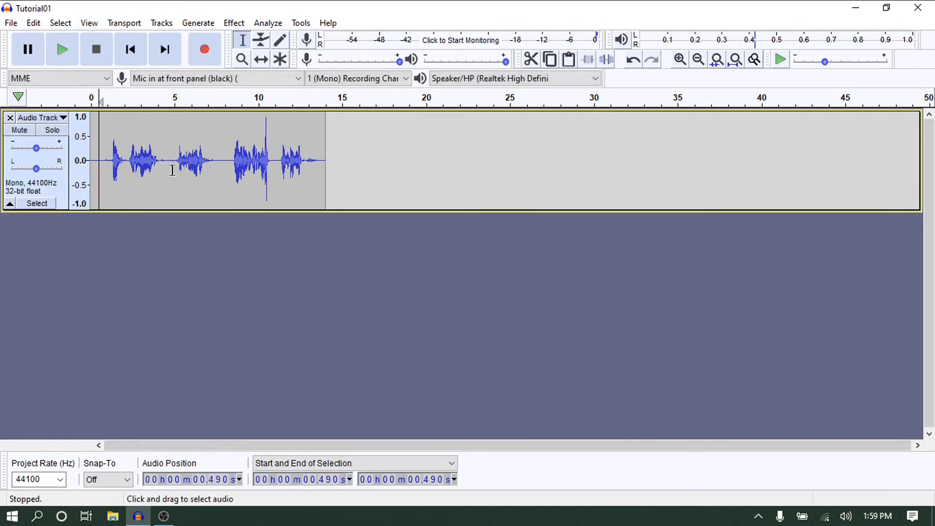
# Select the silent gap from about 4.06 to 5.17 seconds and cut it out of the track.
pyautogui.click(170, 141)
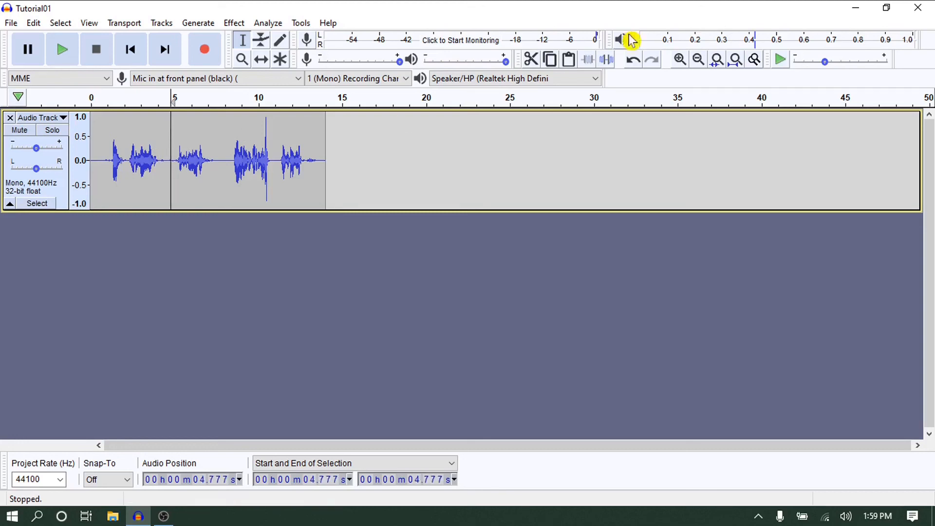
pyautogui.click(680, 60)
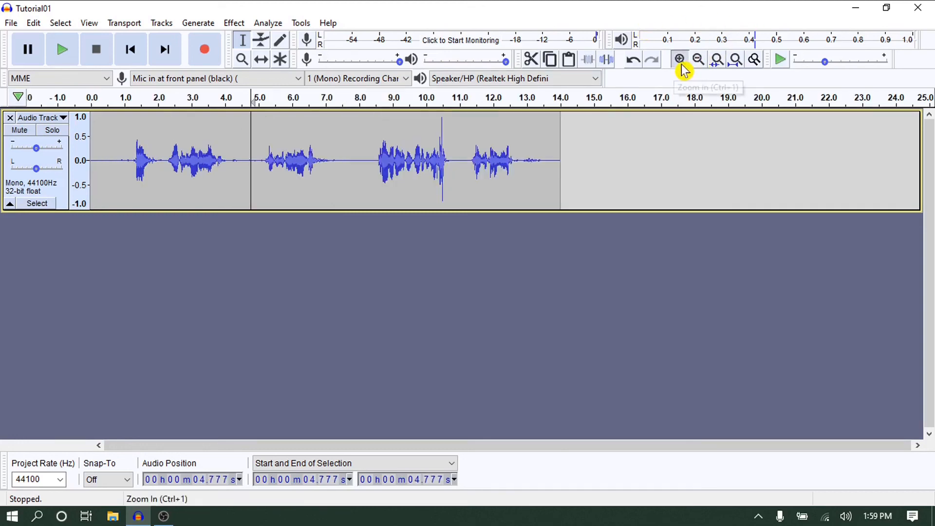
pyautogui.click(680, 60)
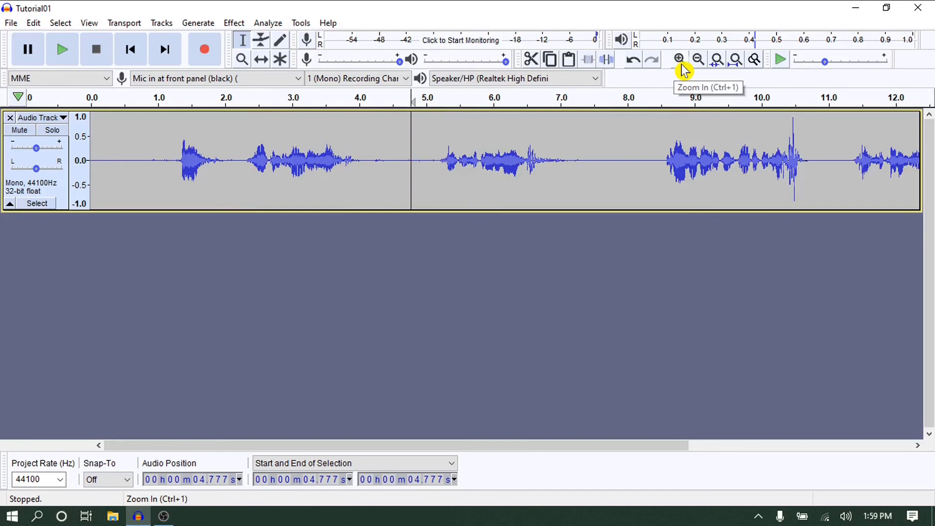
pyautogui.click(682, 65)
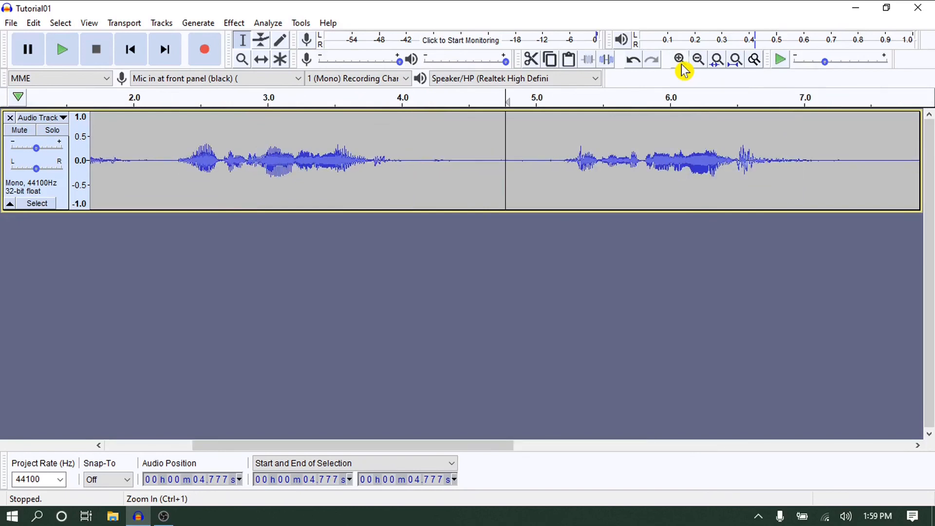
pyautogui.moveTo(408, 125); pyautogui.dragTo(558, 183)
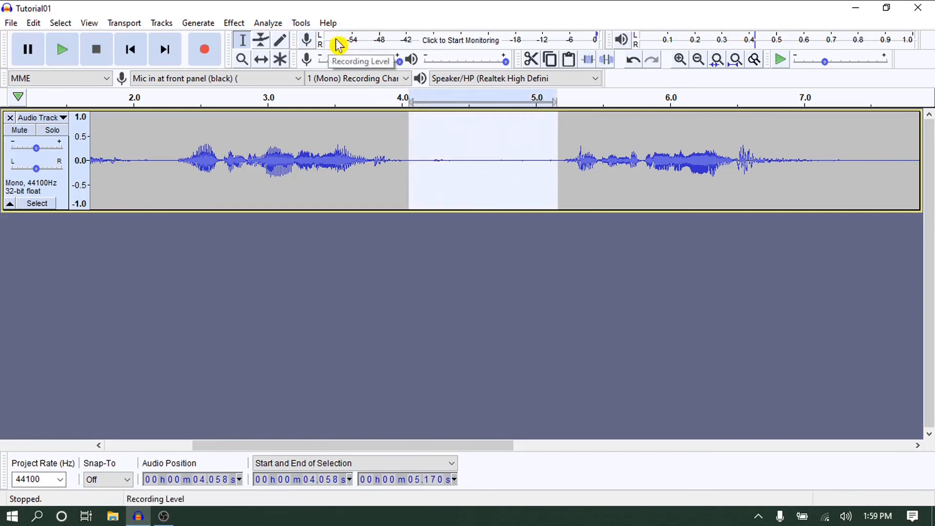
pyautogui.click(530, 61)
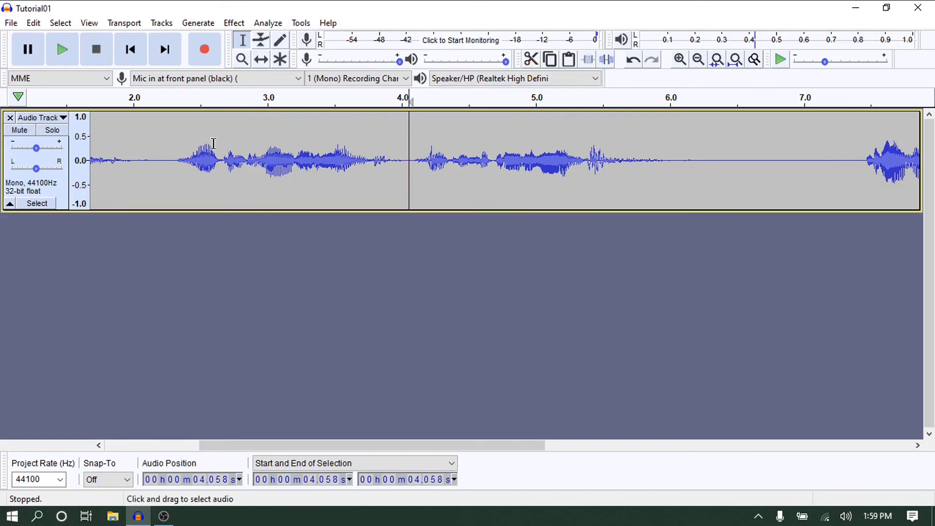
# Listen to the join between the two phrases by playing from about 2.0 seconds, stopping the playback after it.
pyautogui.click(137, 101)
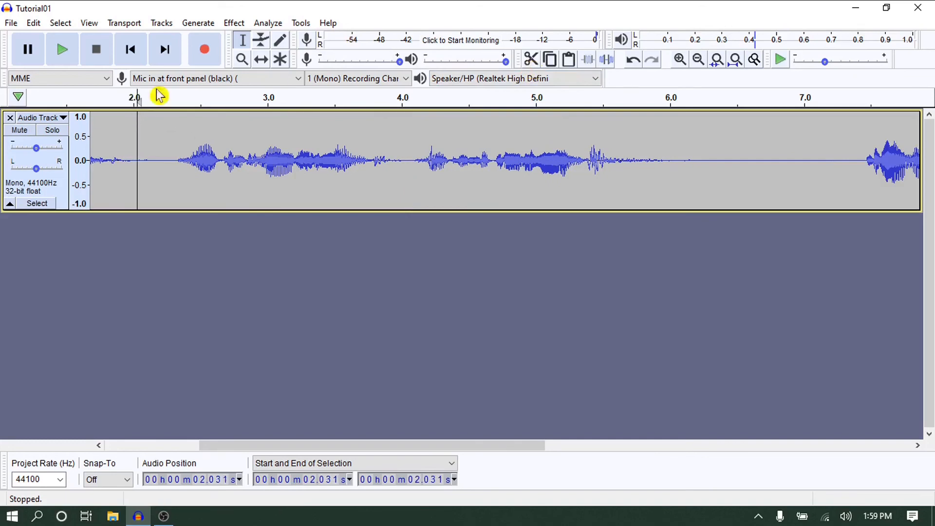
pyautogui.click(71, 57)
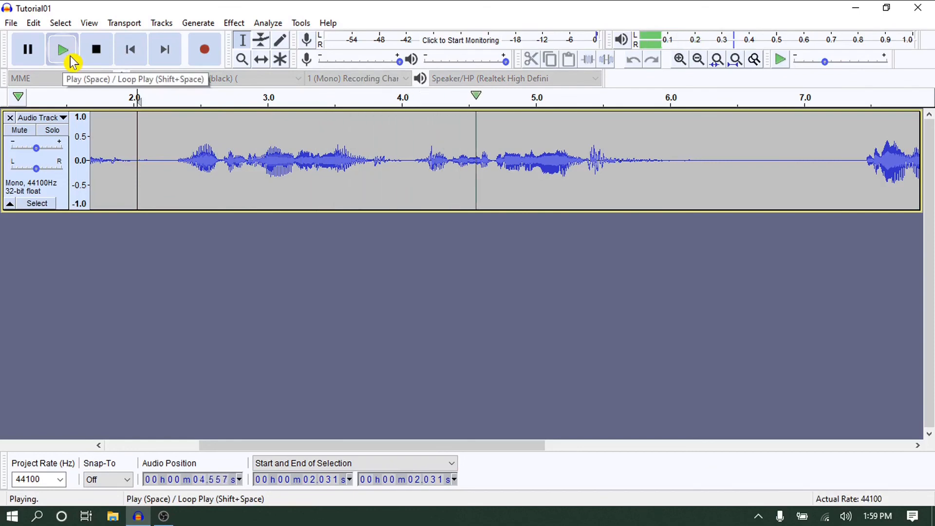
pyautogui.click(97, 55)
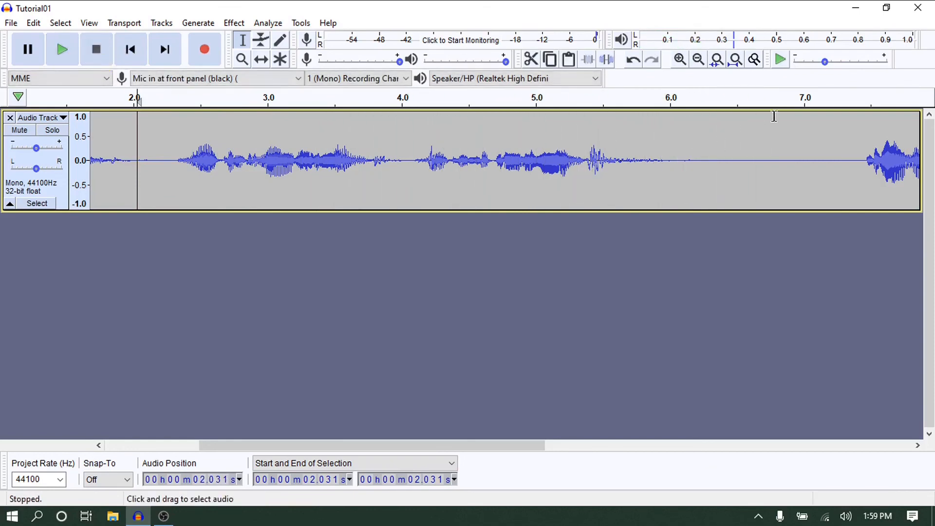
# Cut out the silent gap from about 6.1 to 7.35 seconds and play the track from about 2.0 seconds to check the edit.
pyautogui.moveTo(683, 123); pyautogui.dragTo(849, 160)
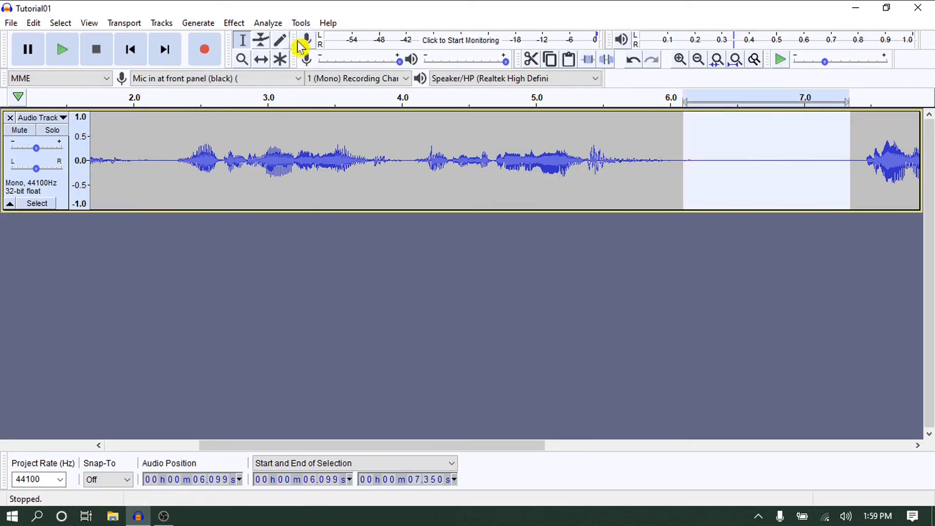
pyautogui.click(536, 60)
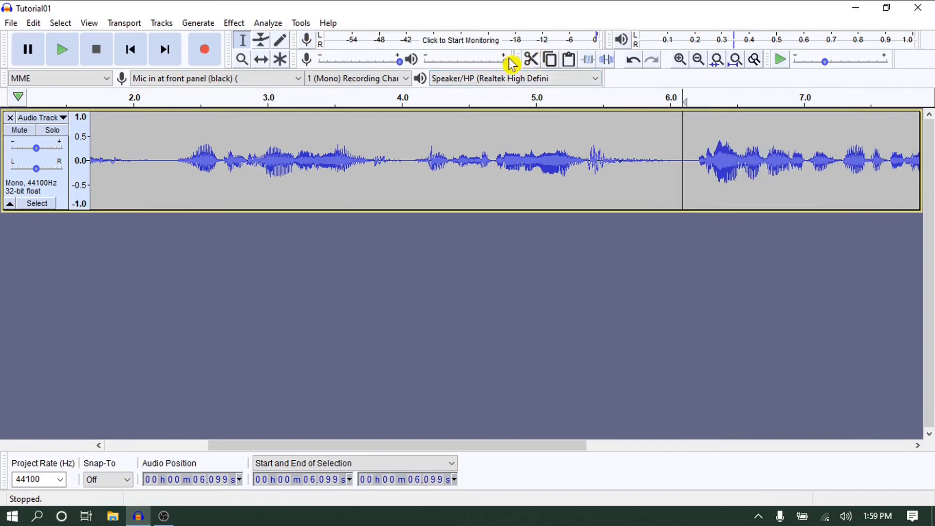
pyautogui.click(129, 124)
pyautogui.click(63, 58)
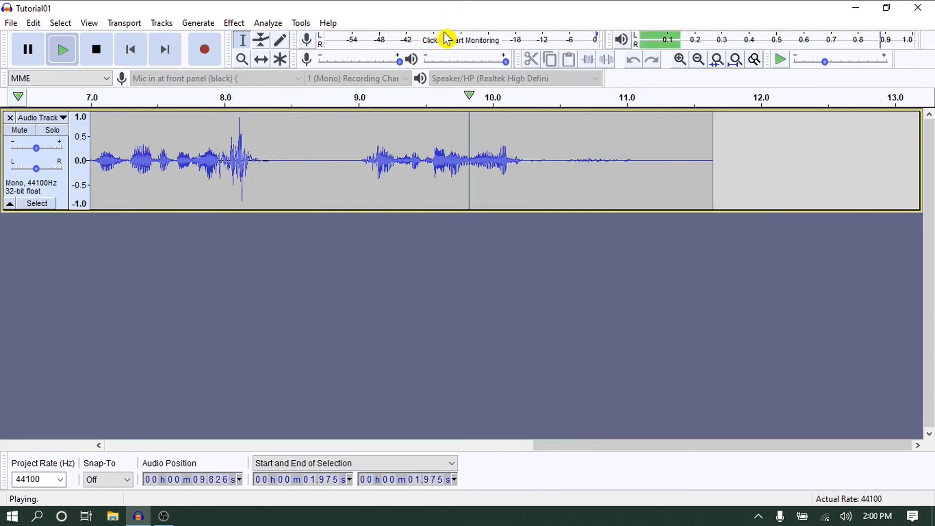
pyautogui.click(100, 62)
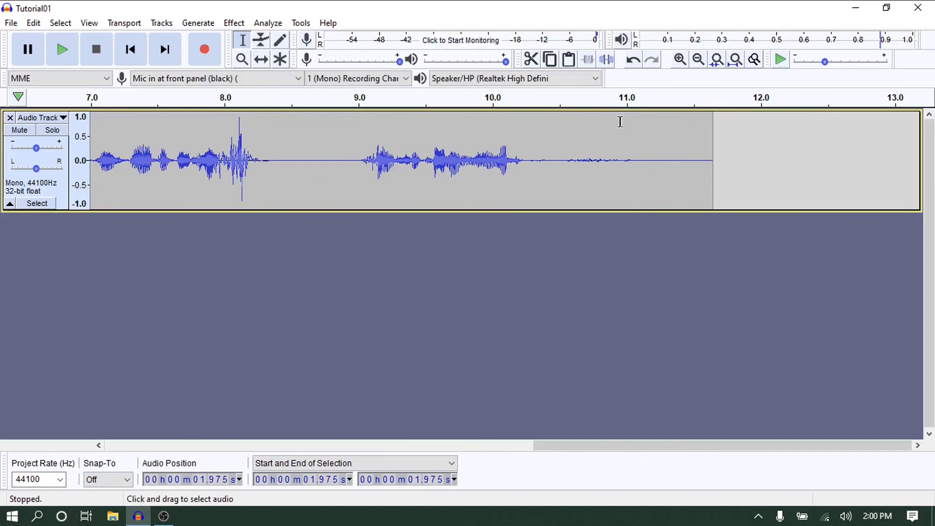
# Zoom out until the whole edited waveform fits in view.
pyautogui.click(698, 59)
pyautogui.click(697, 59)
pyautogui.click(698, 59)
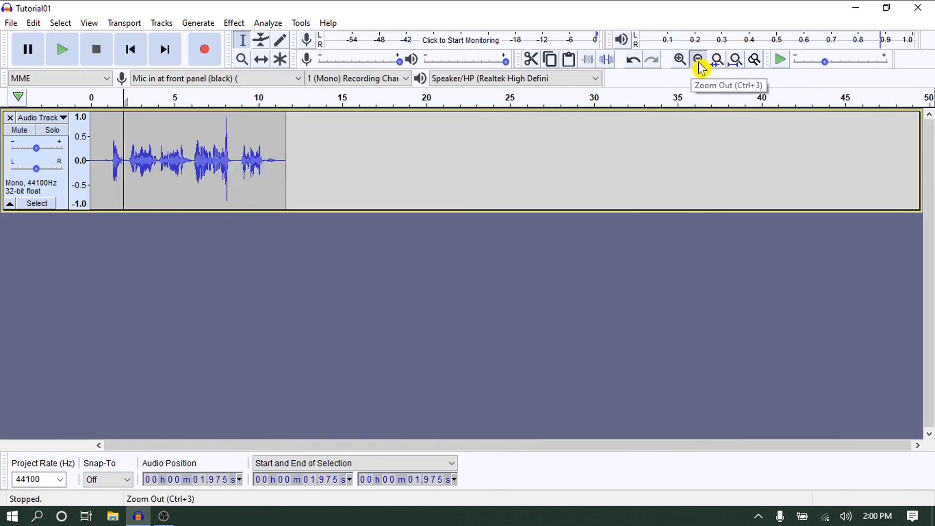
pyautogui.click(698, 59)
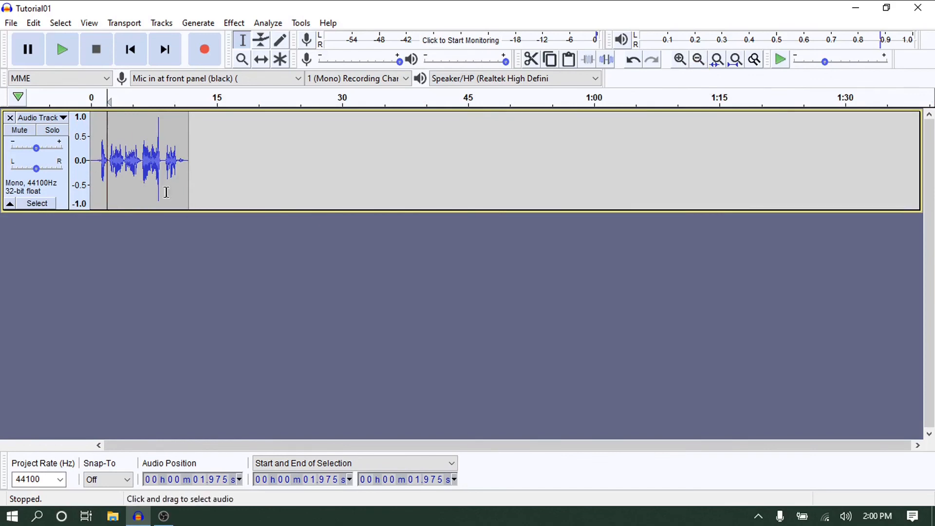